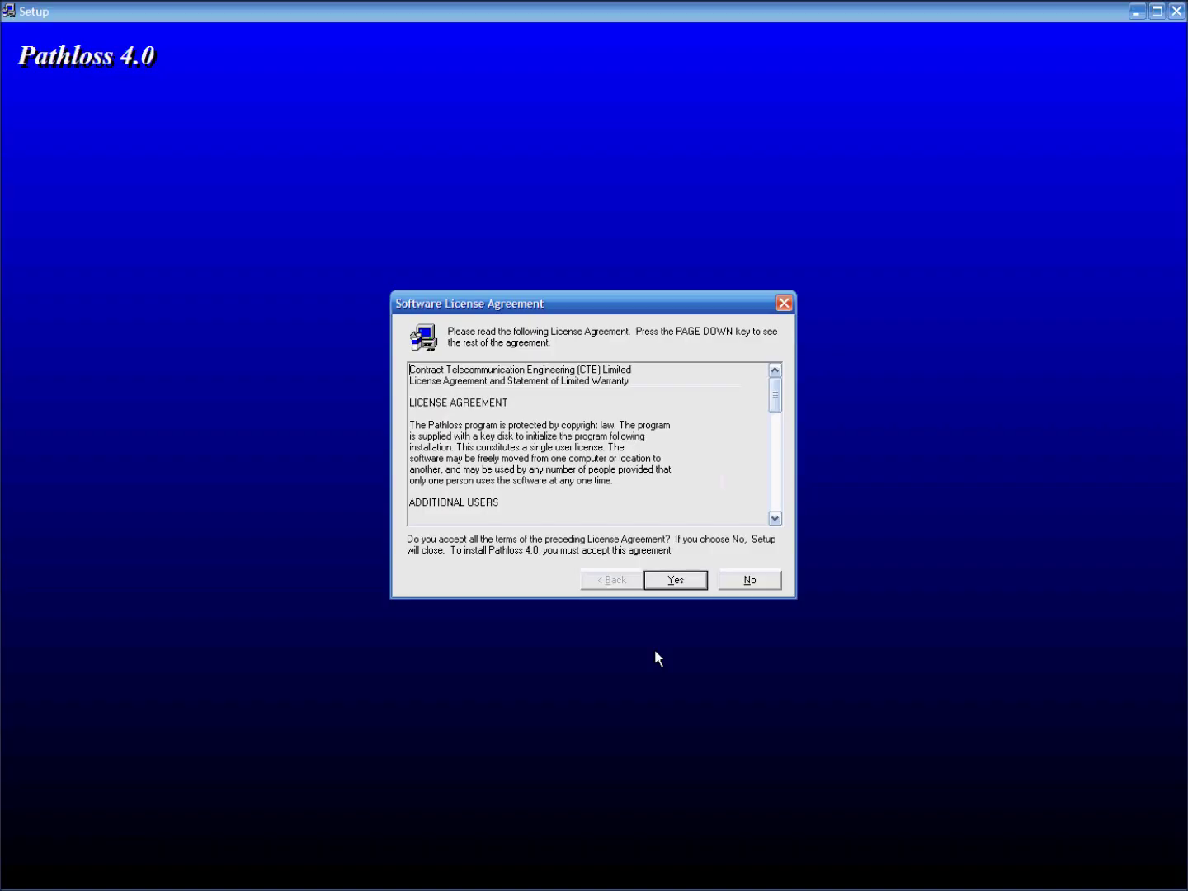
Step: Install Pathloss 4.0 with the default C:\PLW40 folder and setup type, choosing to launch it afterwards
click(669, 586)
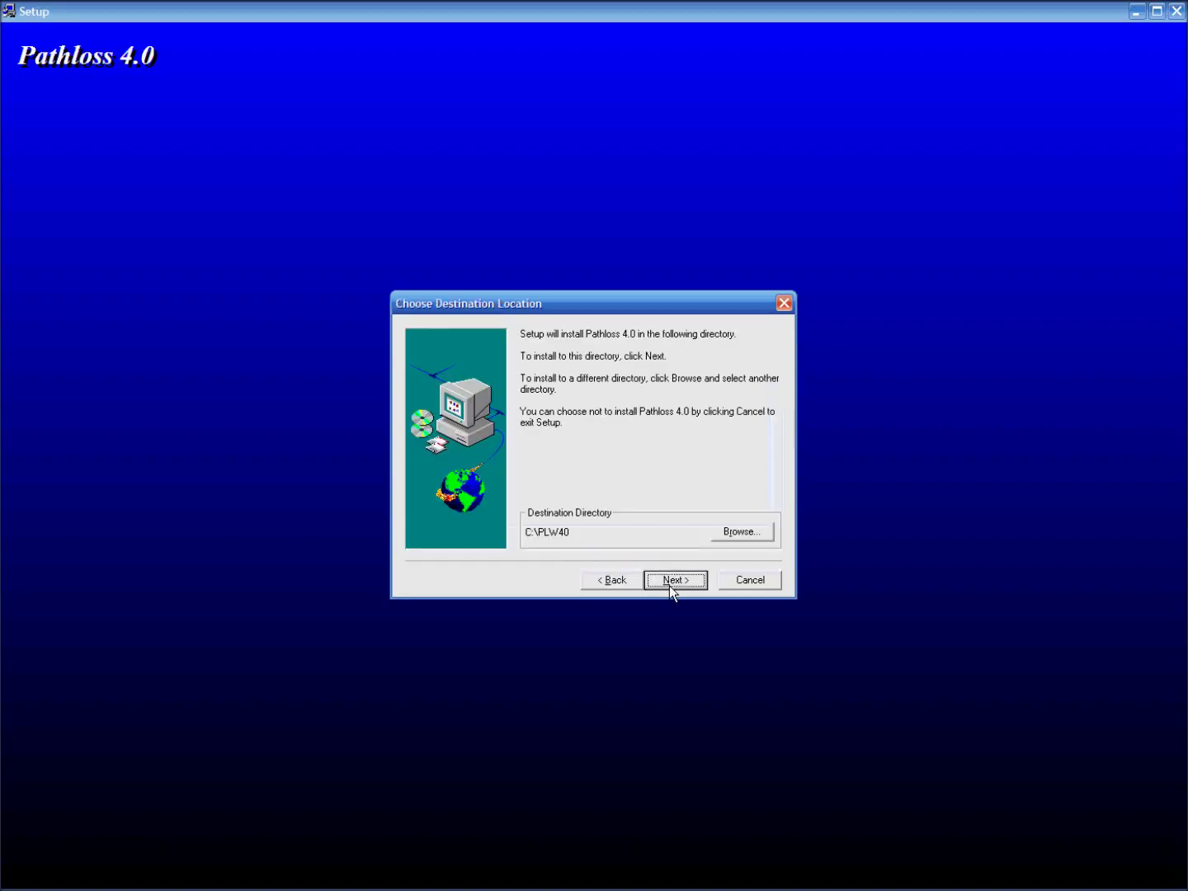
click(669, 585)
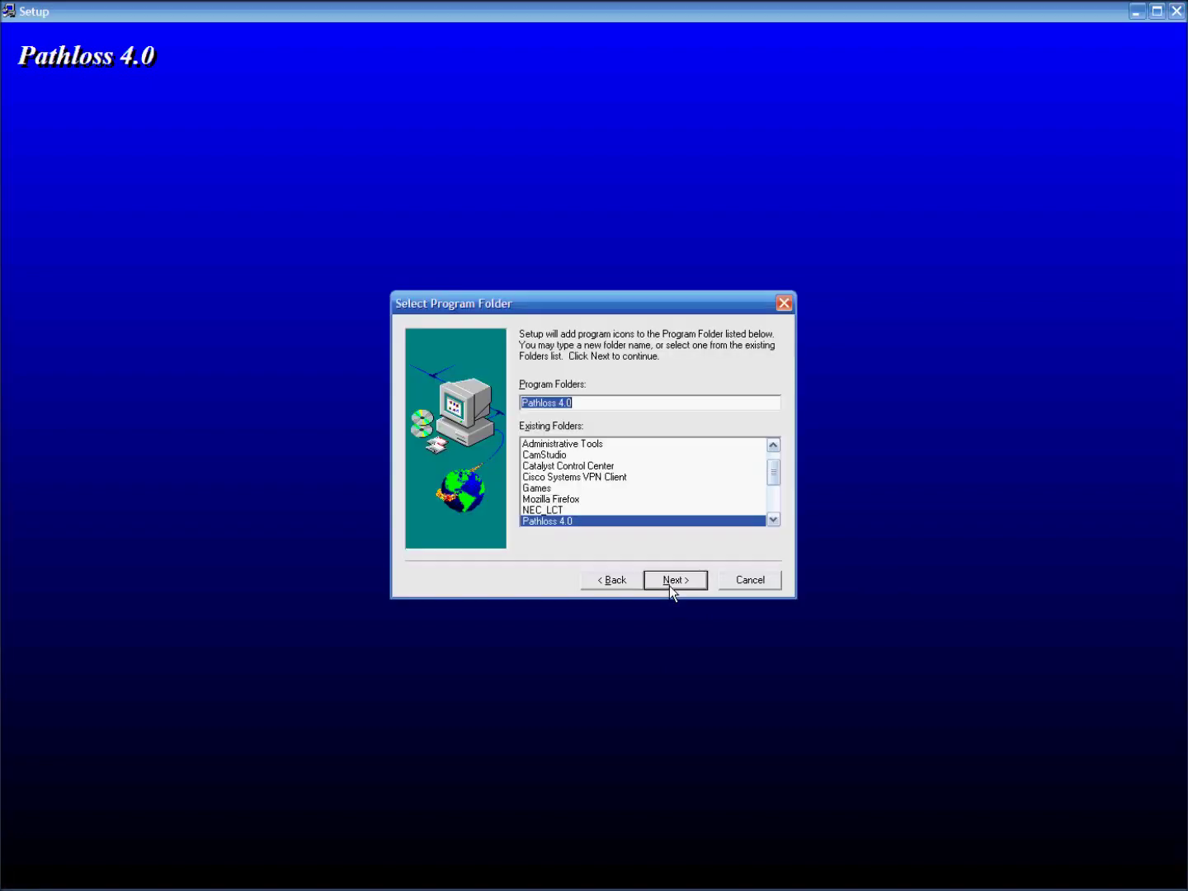
click(669, 585)
click(670, 586)
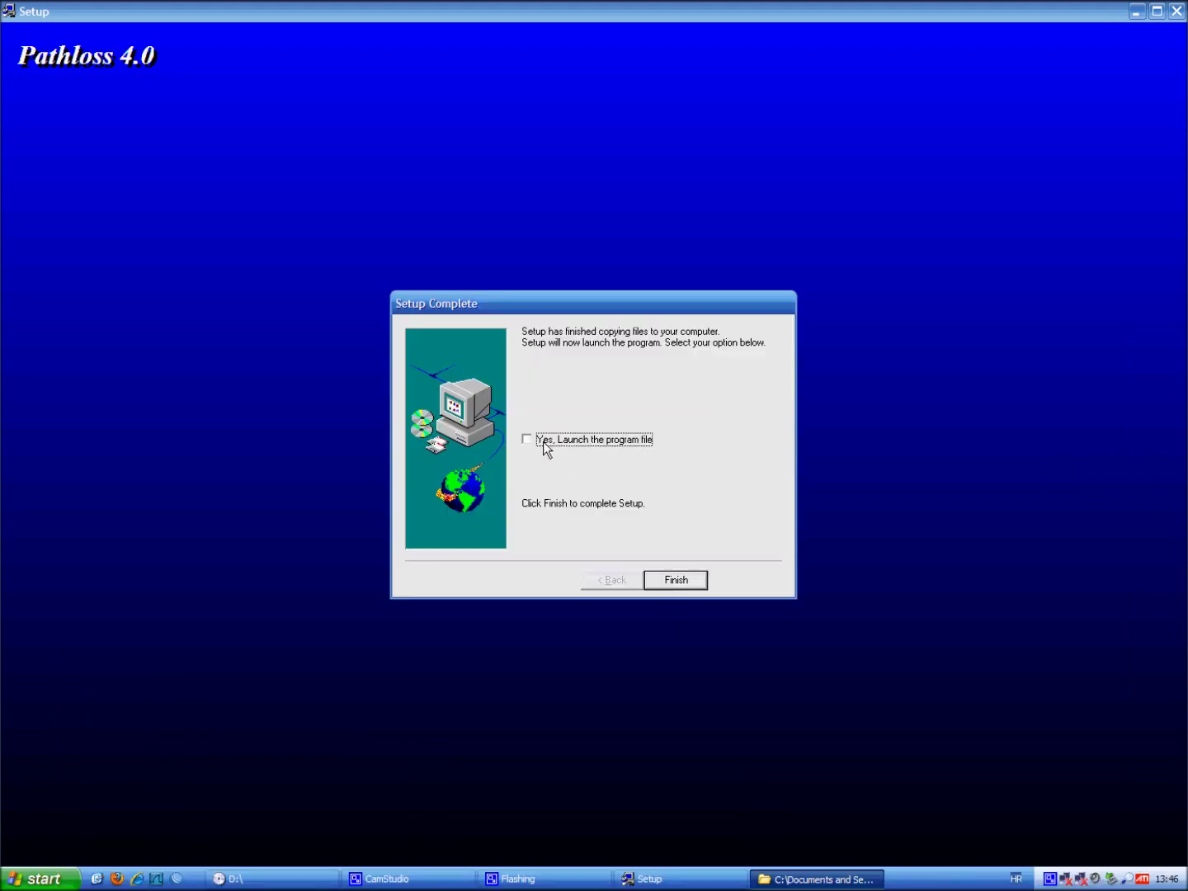
click(534, 446)
Step: Finish setup, dismiss the key disk prompts and submit the Free Space Loss registration
click(664, 582)
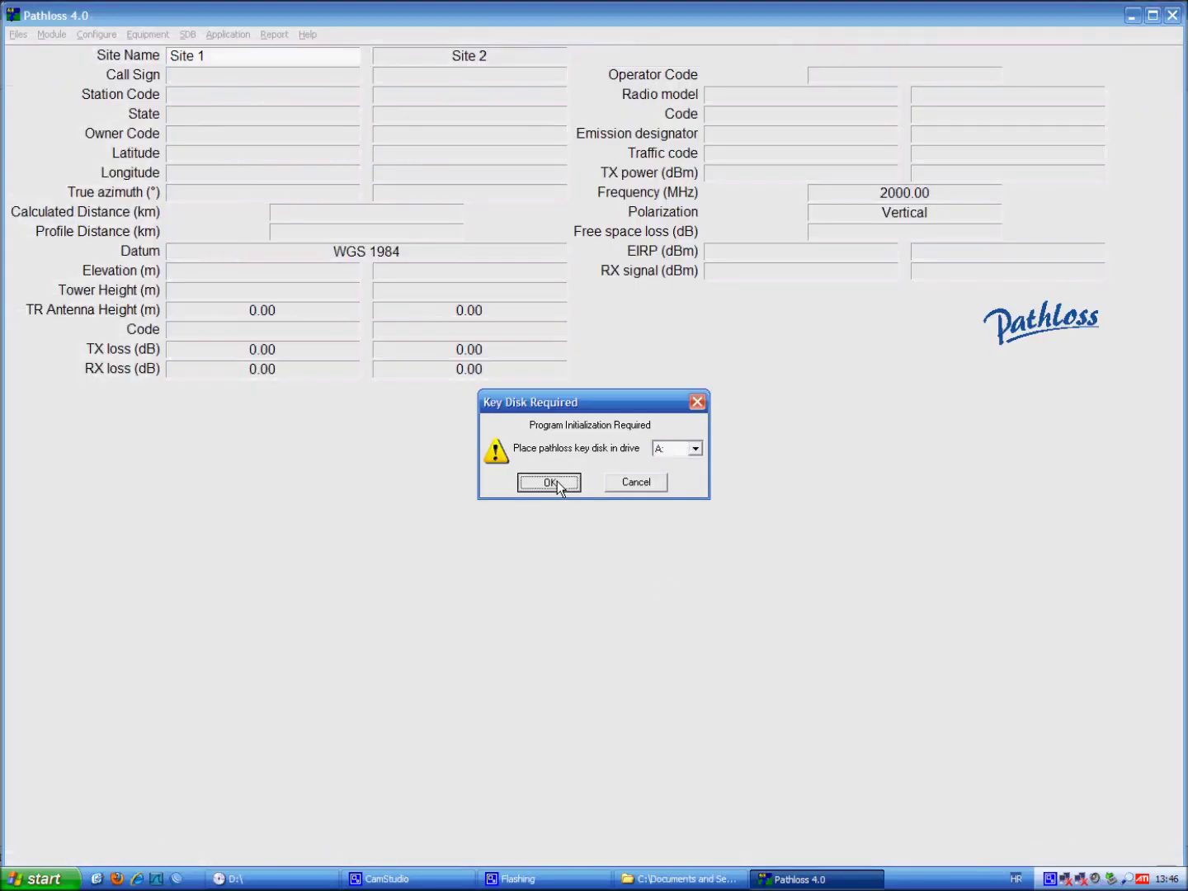
click(557, 481)
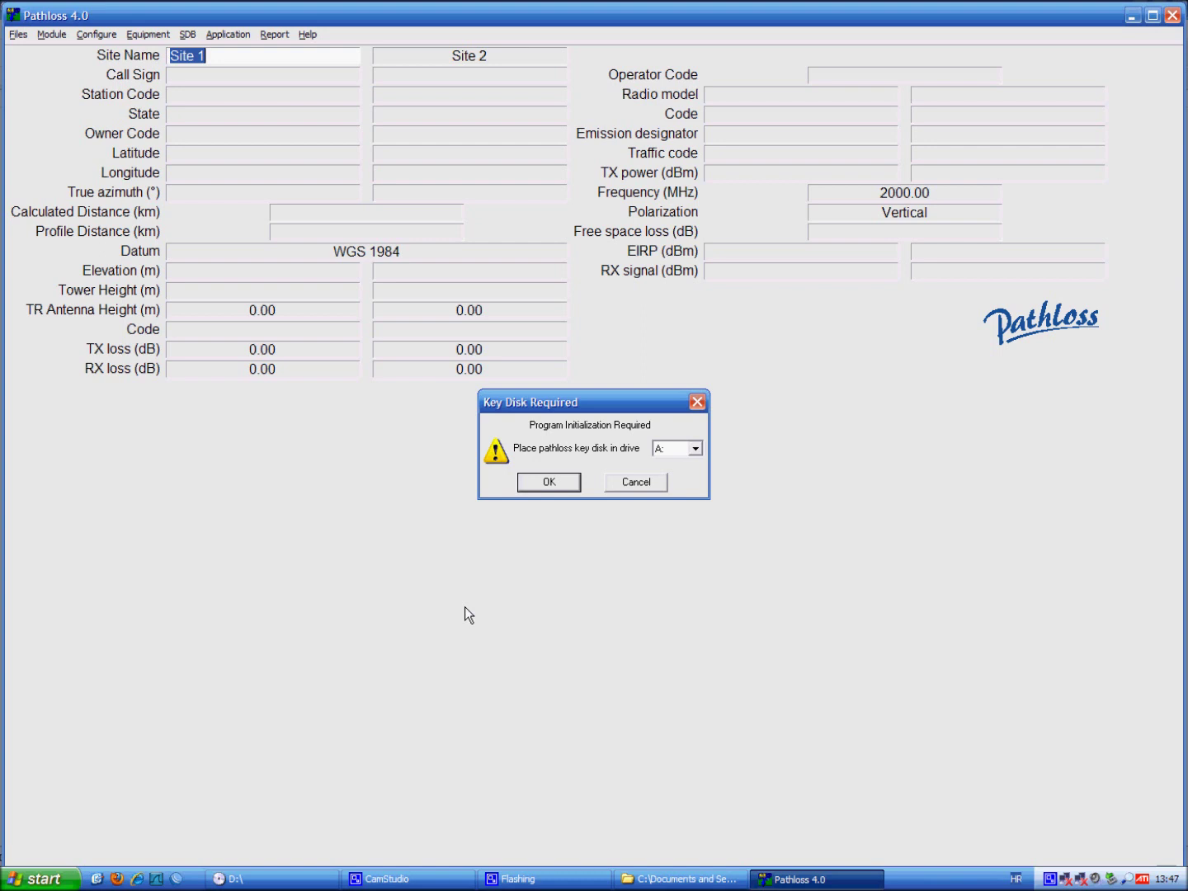
click(550, 481)
click(568, 431)
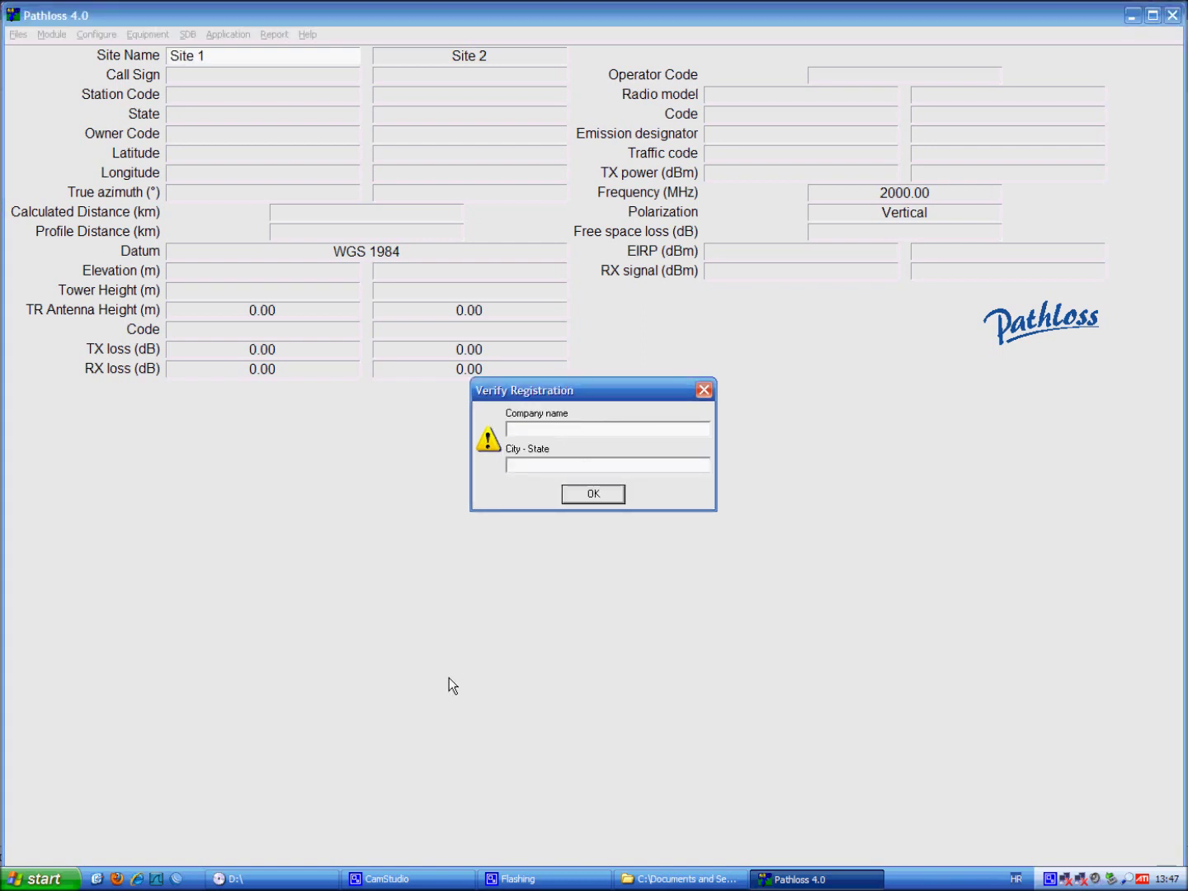
text(Free )
text(Space L)
text(oss)
click(608, 498)
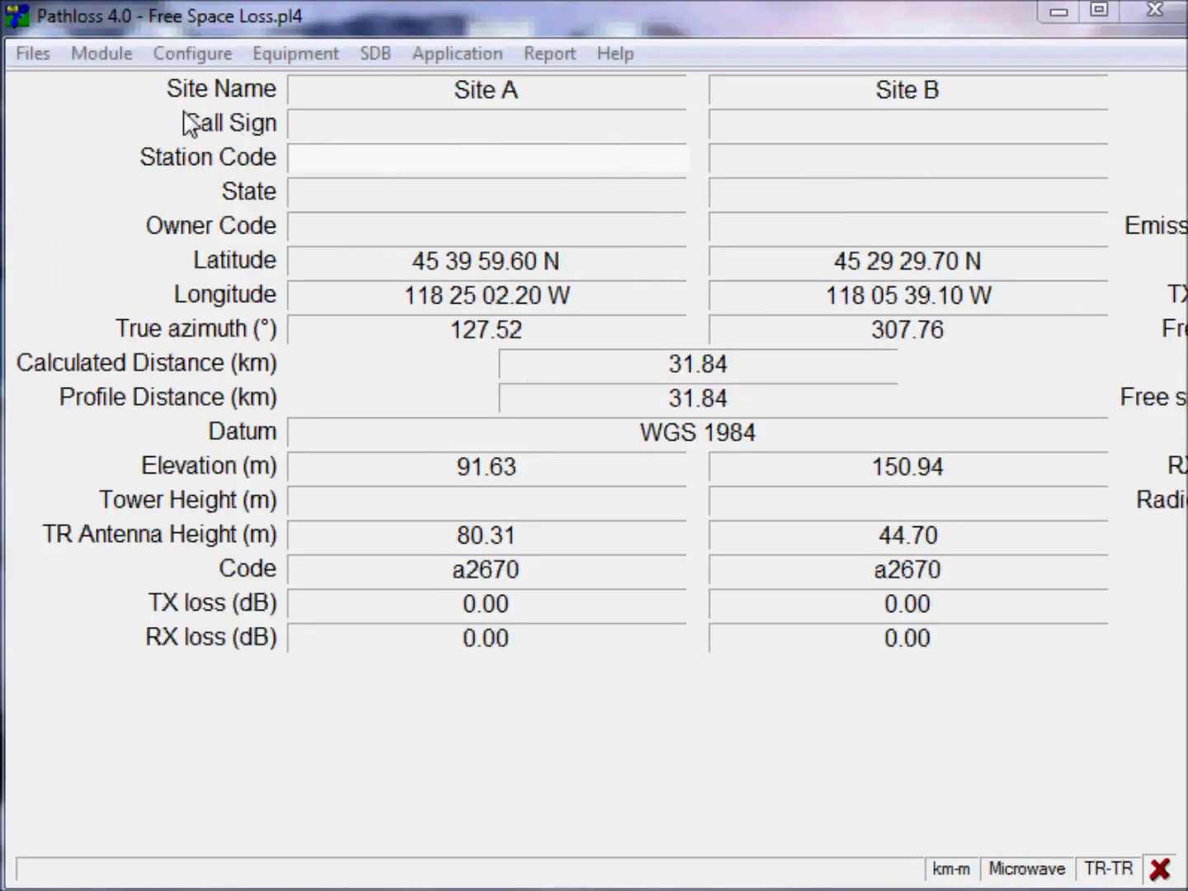
Step: Show the Summary module and review Site A's latitude, longitude, antenna height, TX loss and code
click(103, 55)
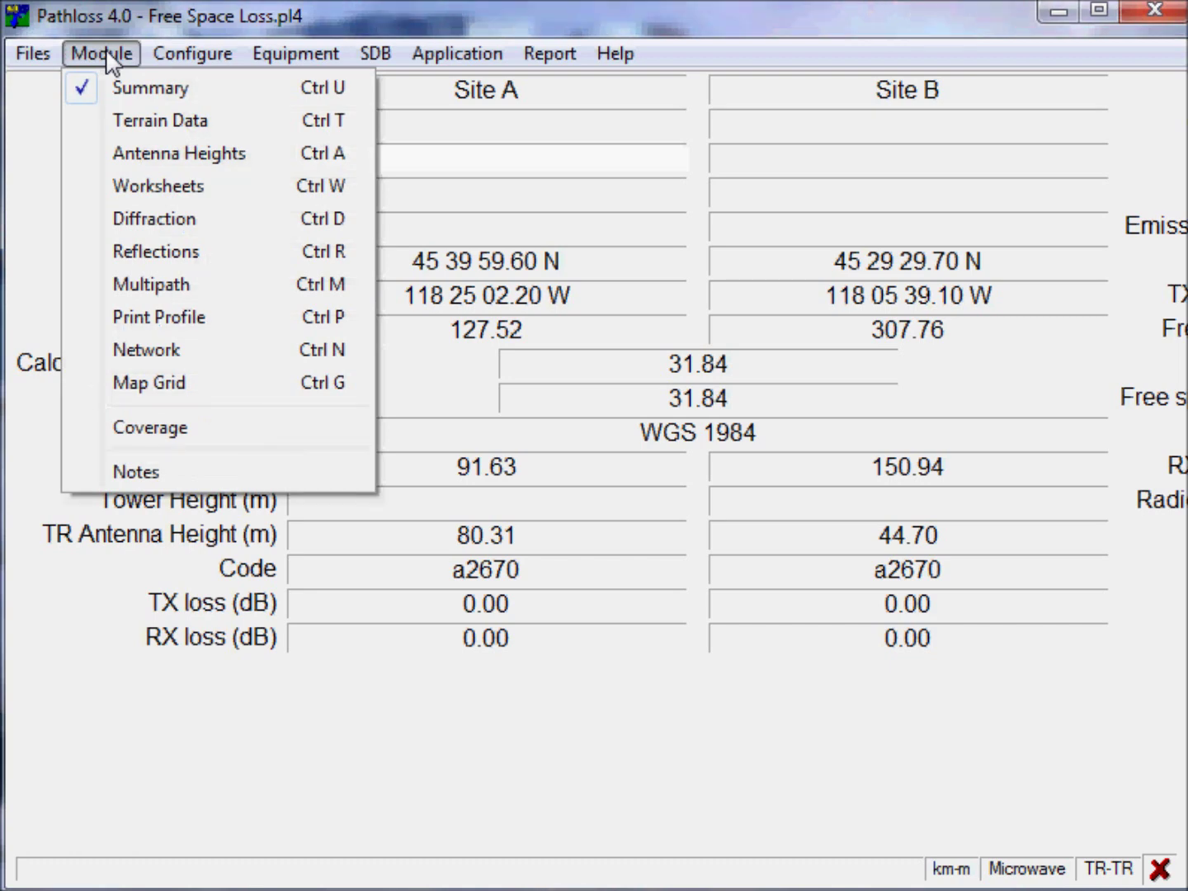
click(163, 94)
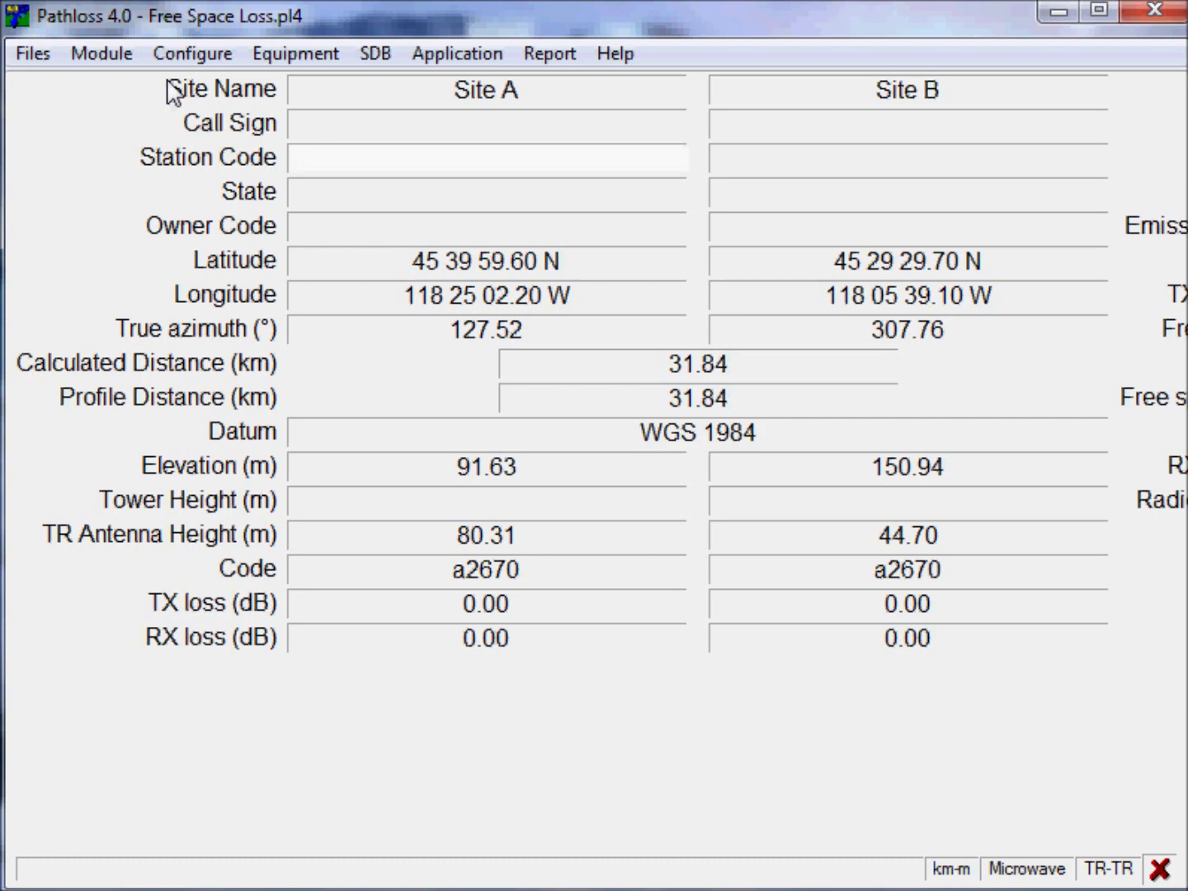
click(423, 261)
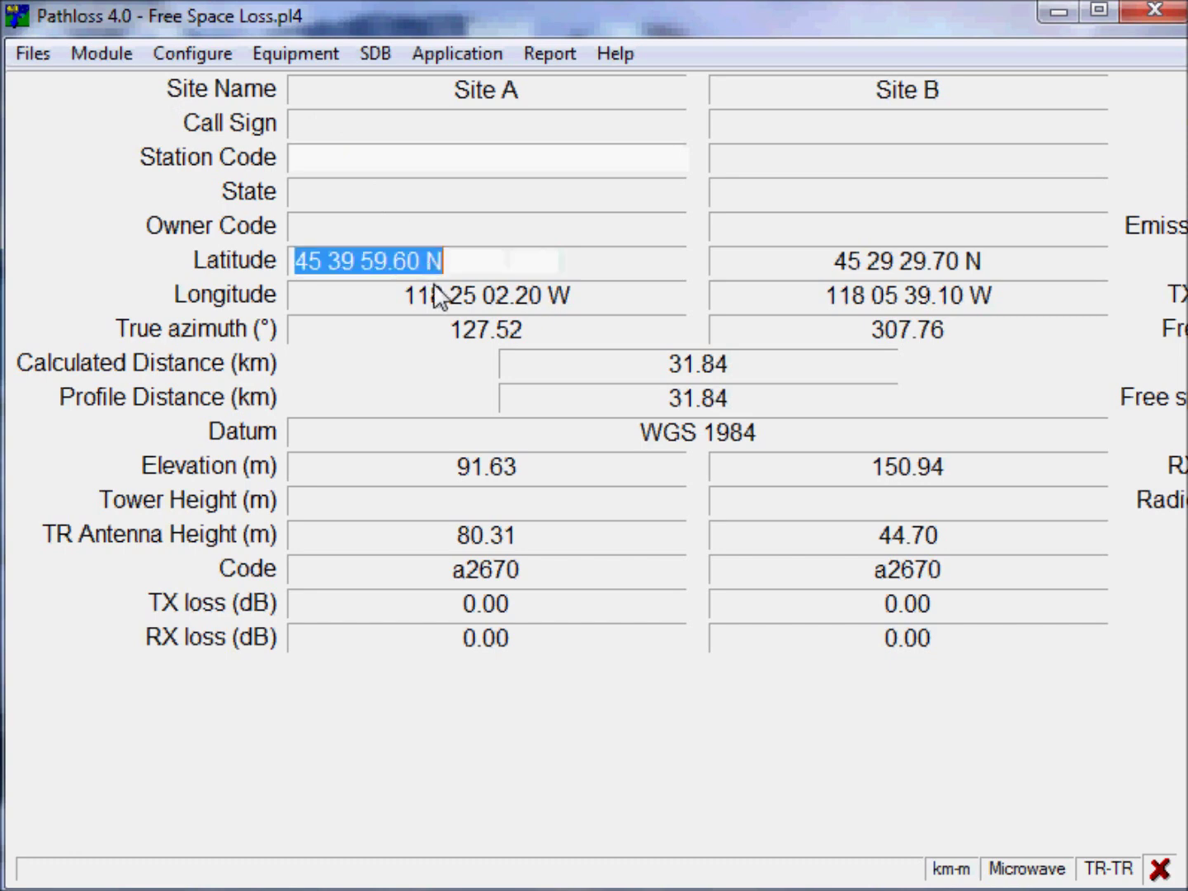
click(435, 294)
click(492, 538)
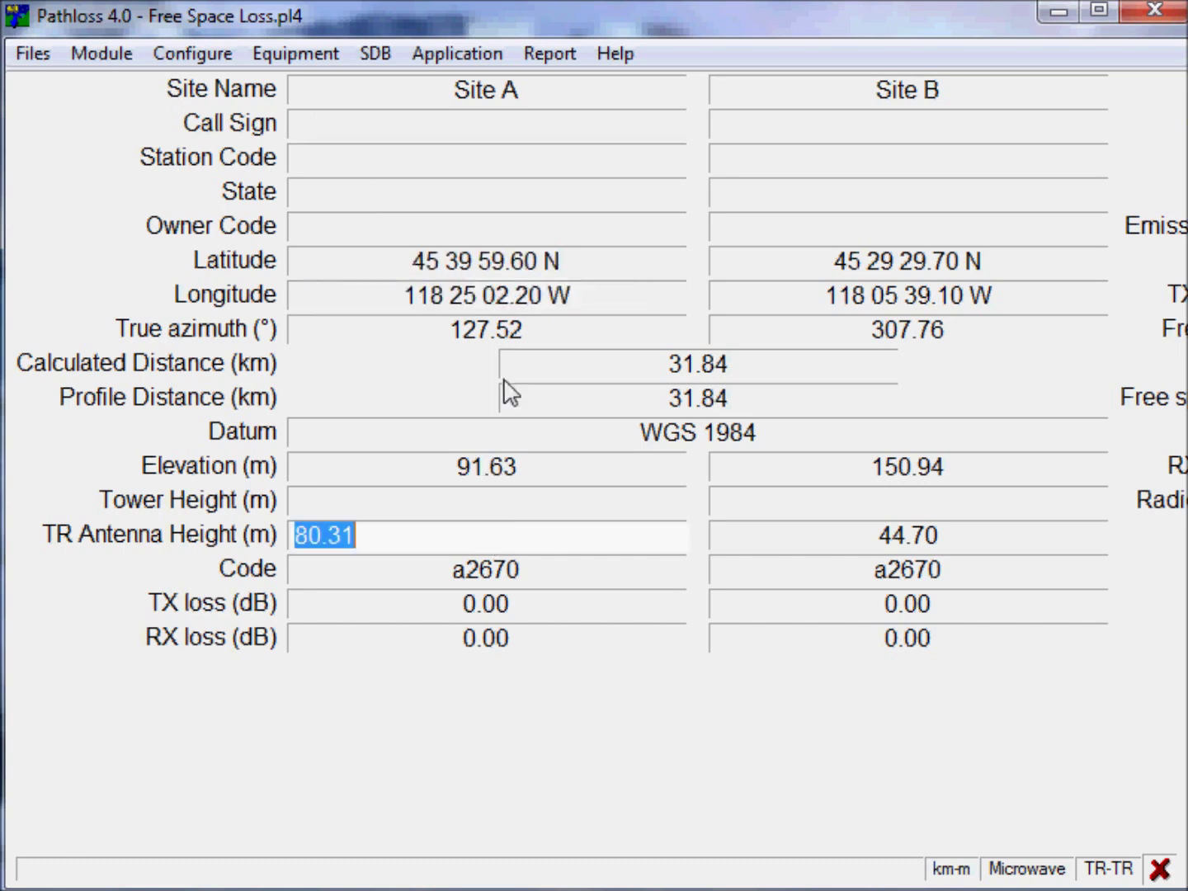
click(448, 603)
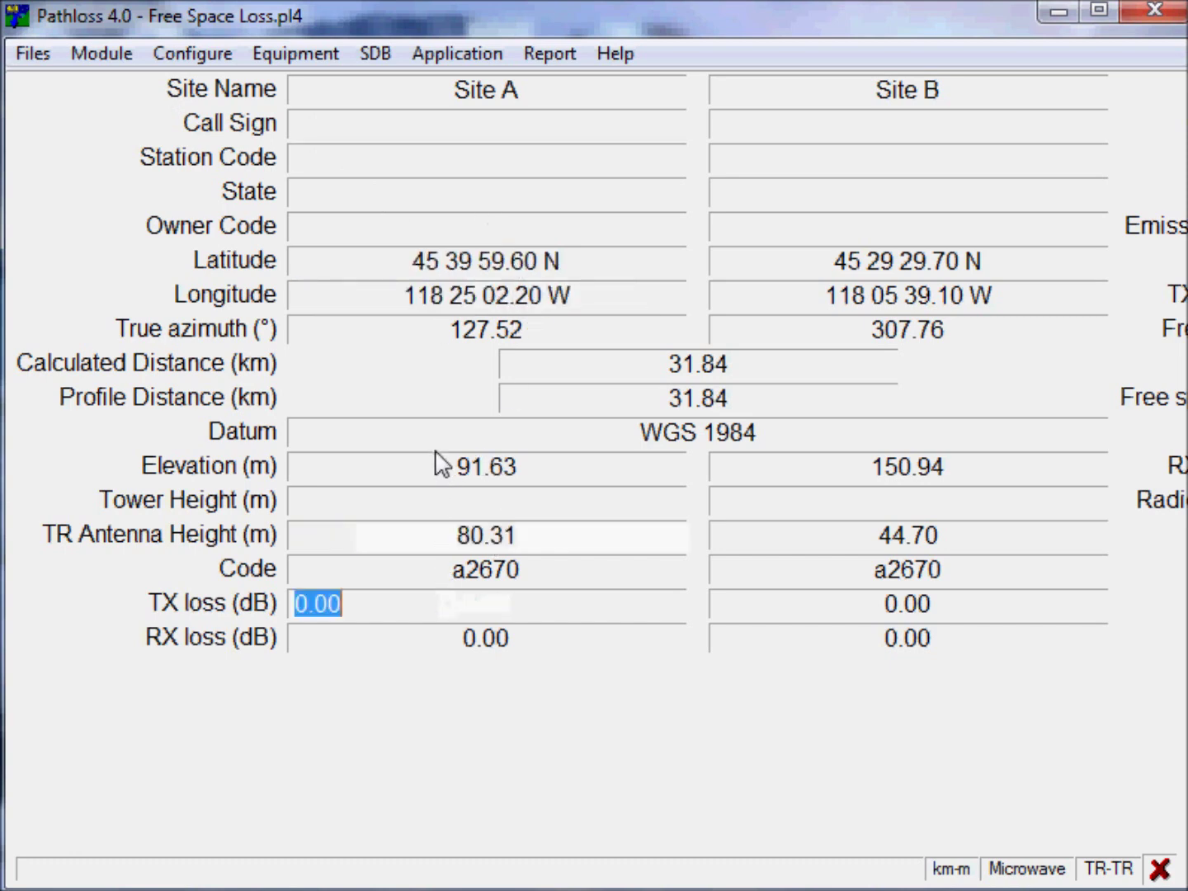
click(390, 566)
Step: Step through Site A's Call Sign, Station Code and State fields, then move to Terrain Data
click(424, 192)
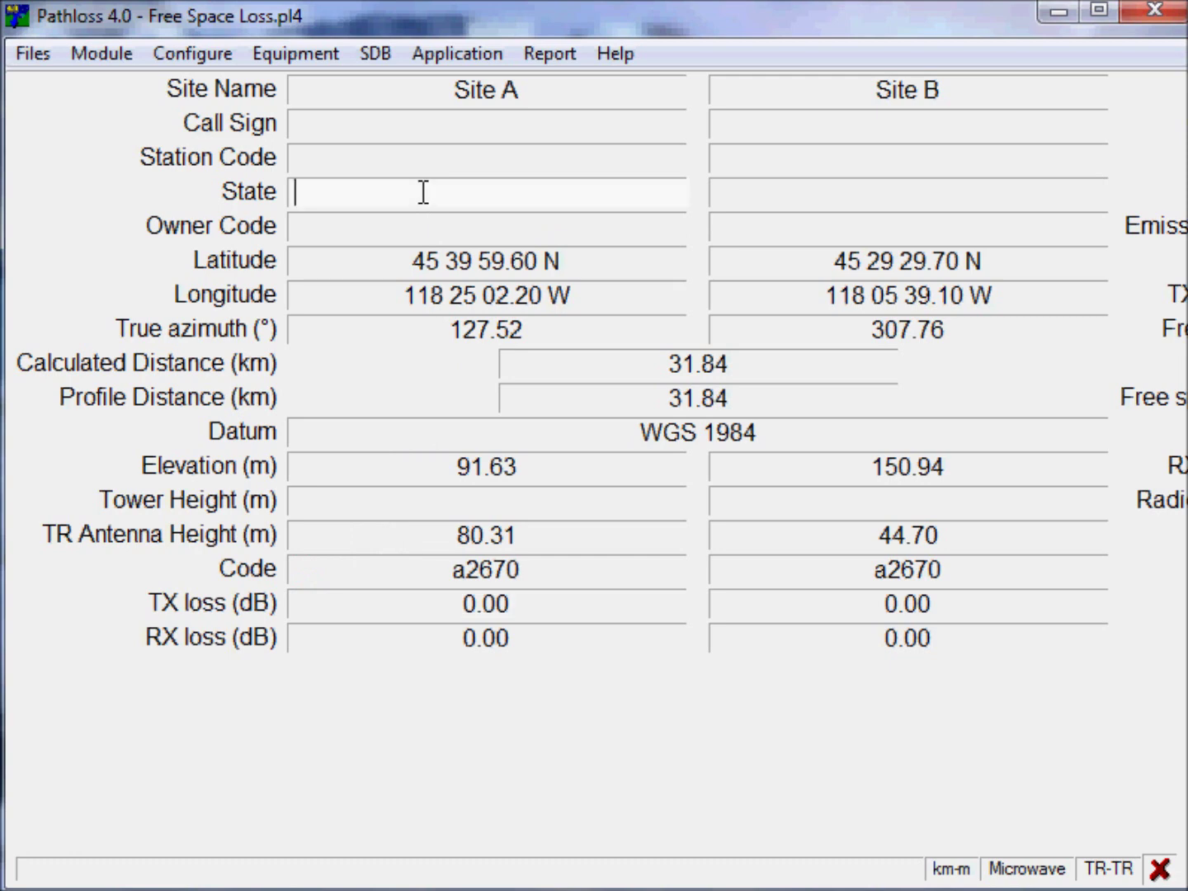
click(421, 160)
click(403, 192)
click(403, 153)
click(395, 193)
click(389, 158)
click(387, 122)
click(390, 159)
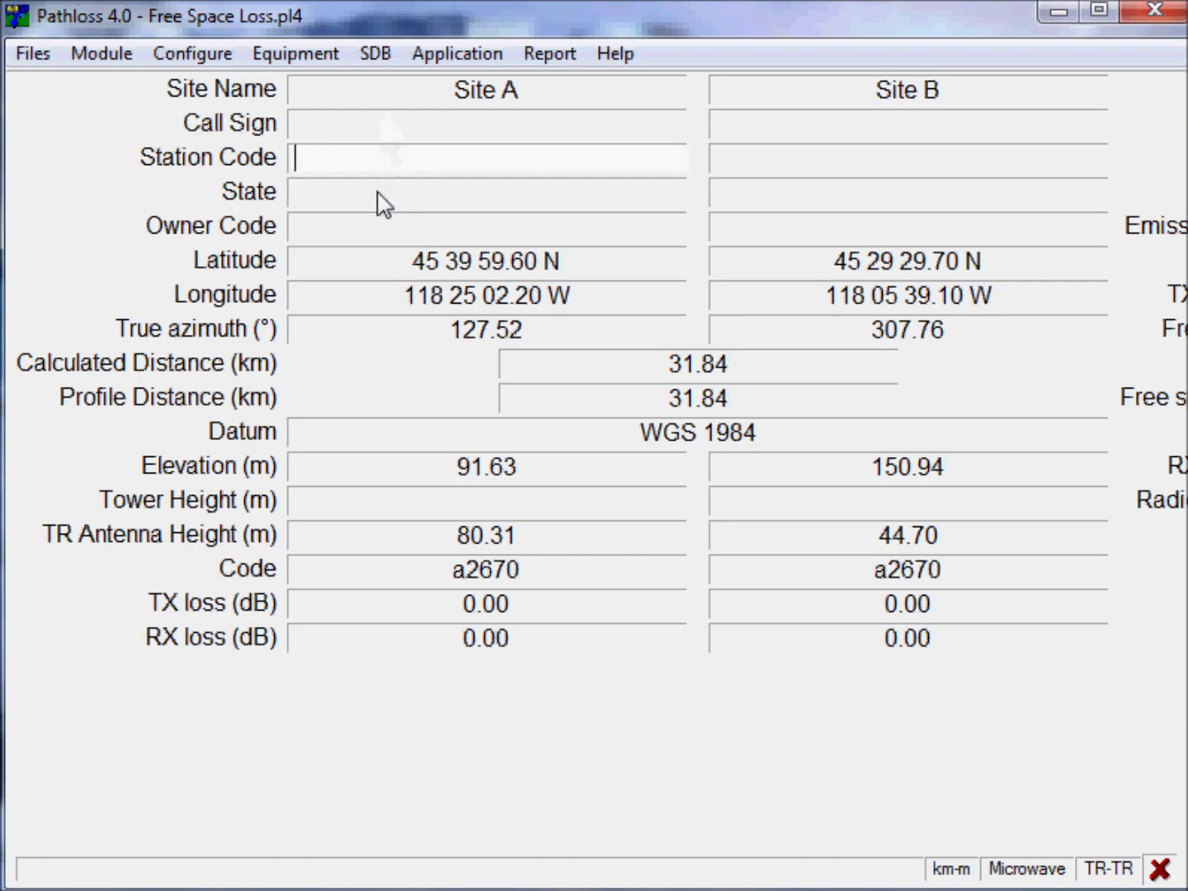
click(380, 198)
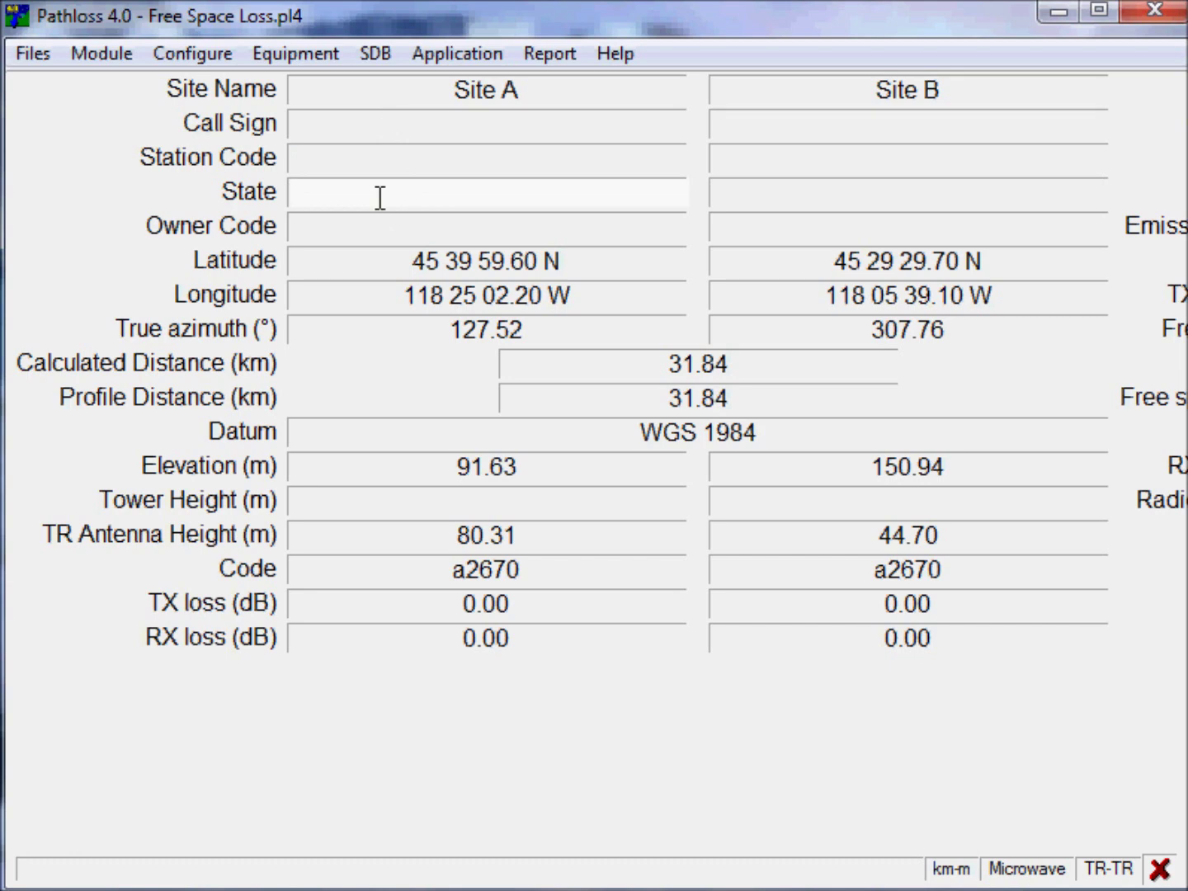
click(117, 55)
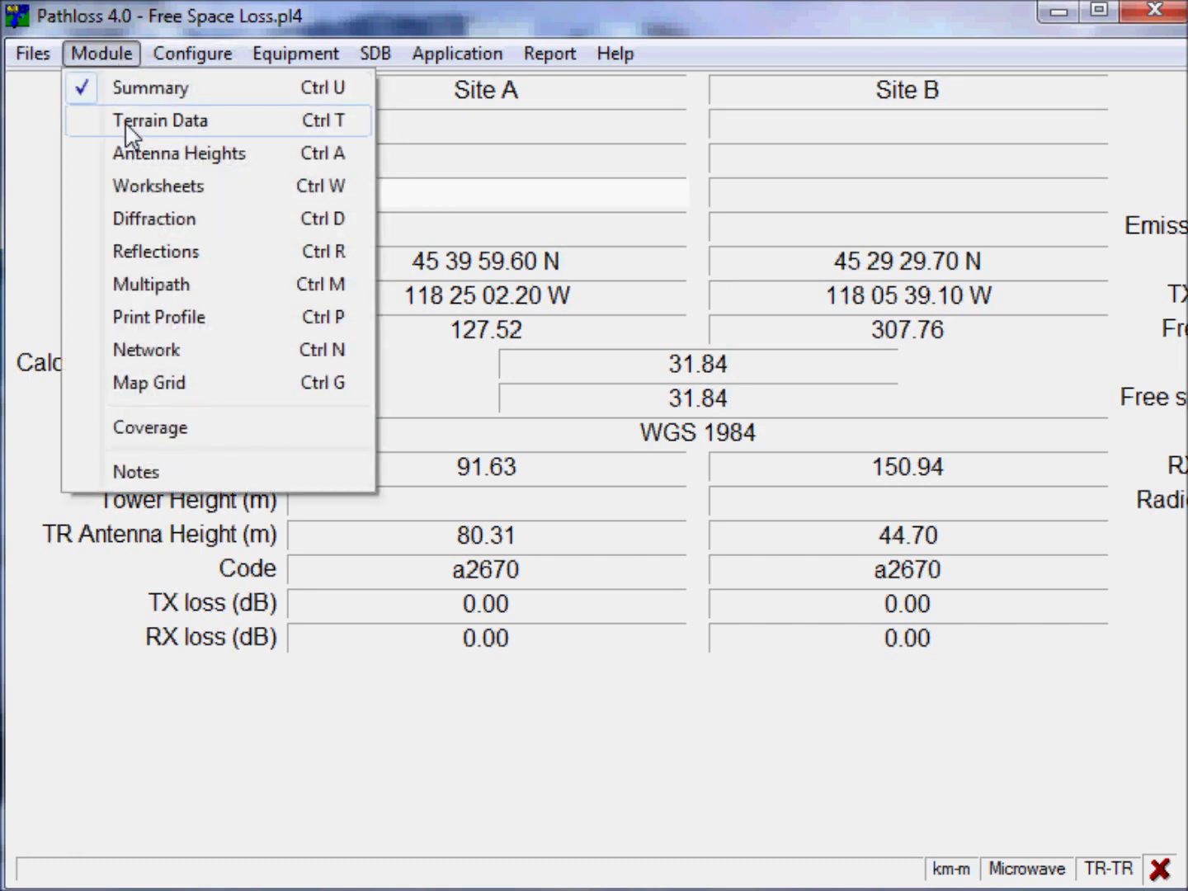
click(130, 125)
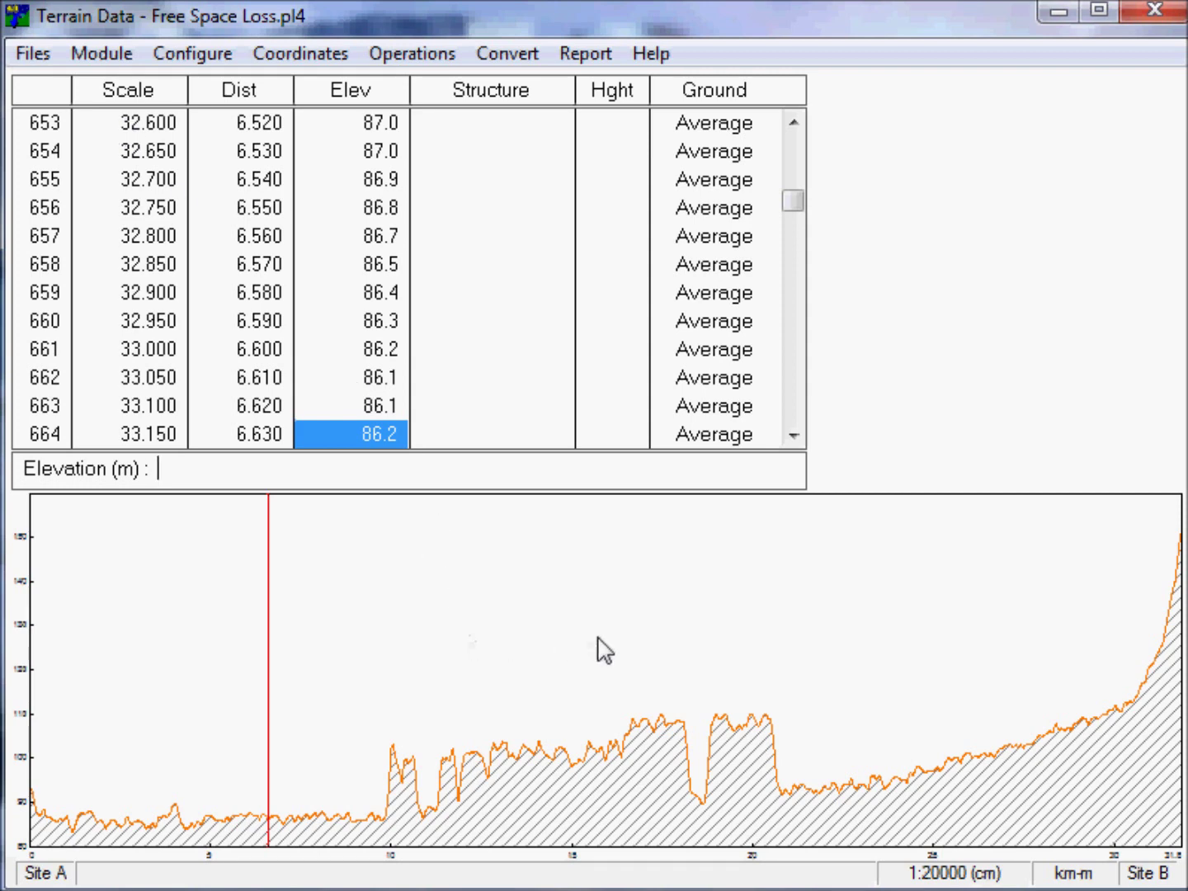
Step: Raise the elevation of profile points 1727–1731 near 17.3 km to 150 m
click(654, 646)
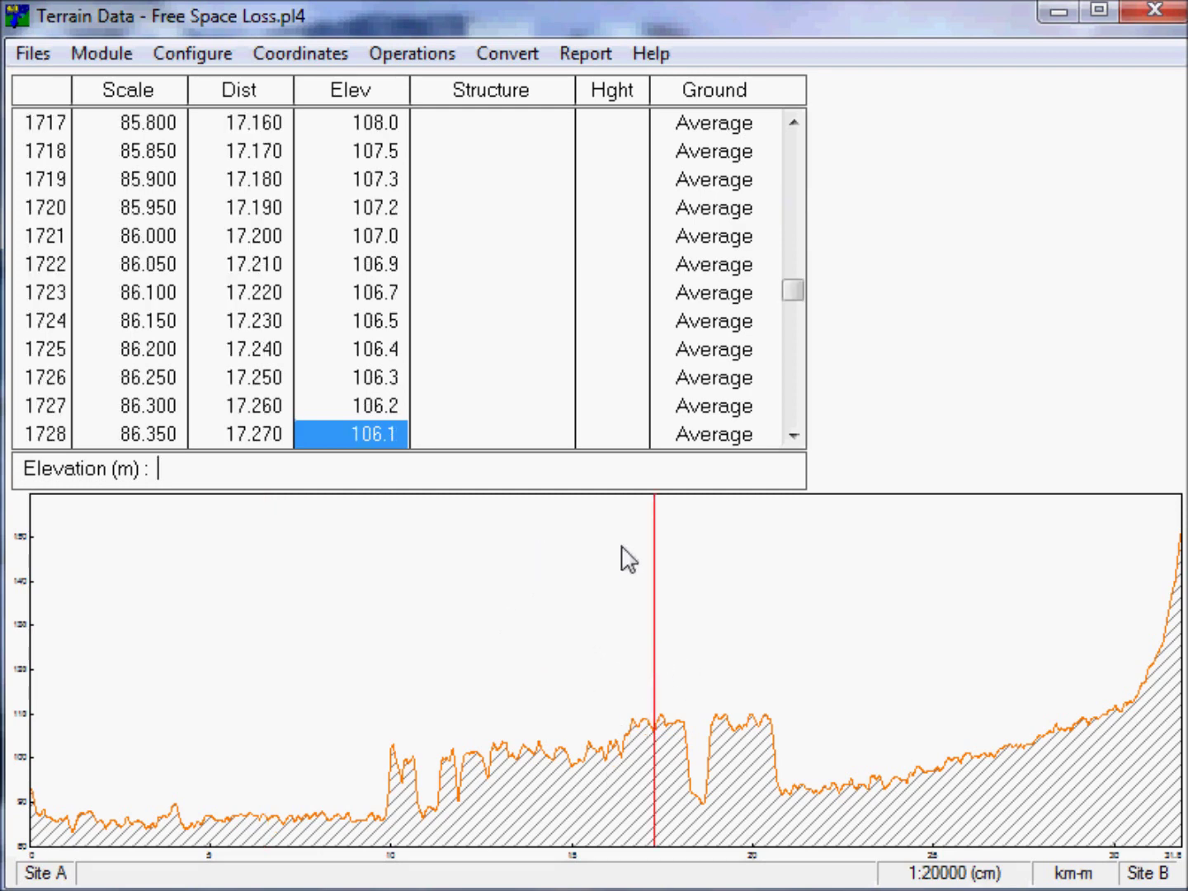
click(794, 434)
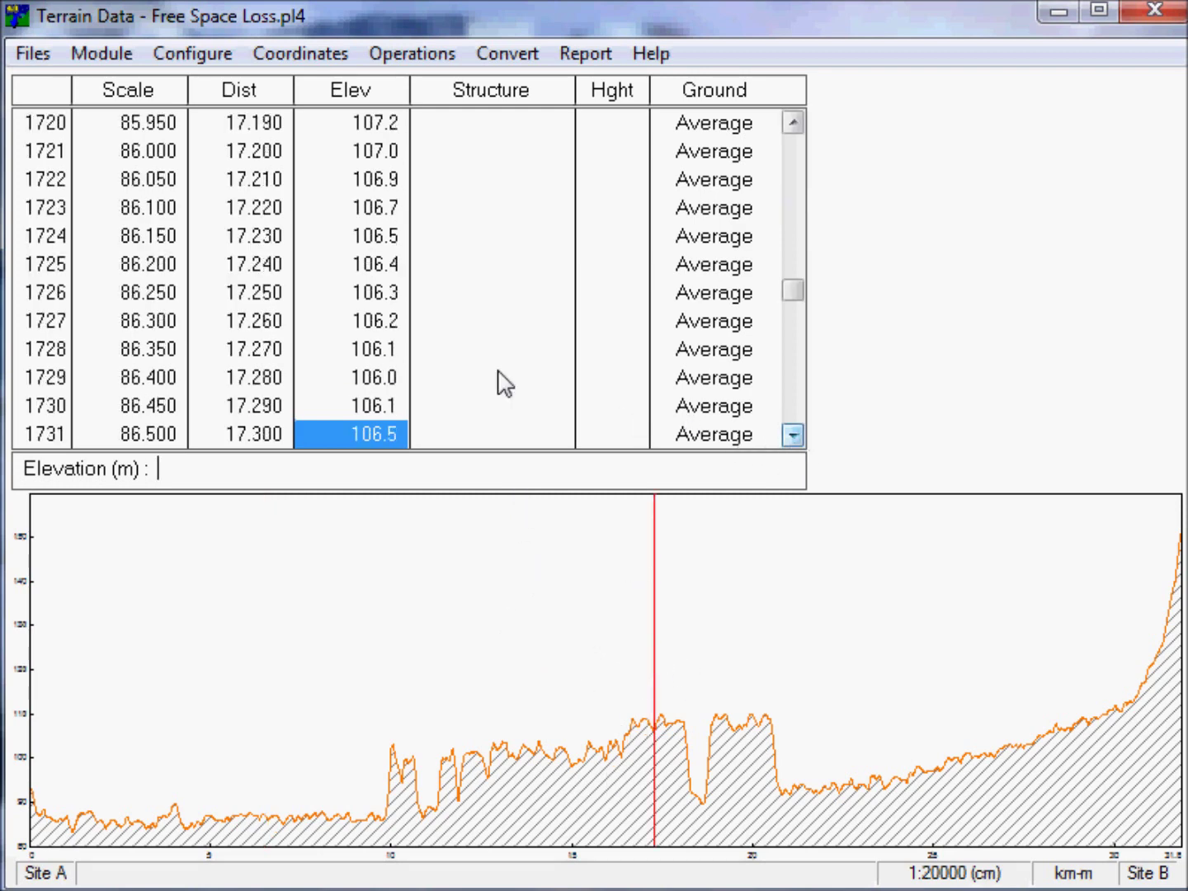
click(361, 320)
text(1)
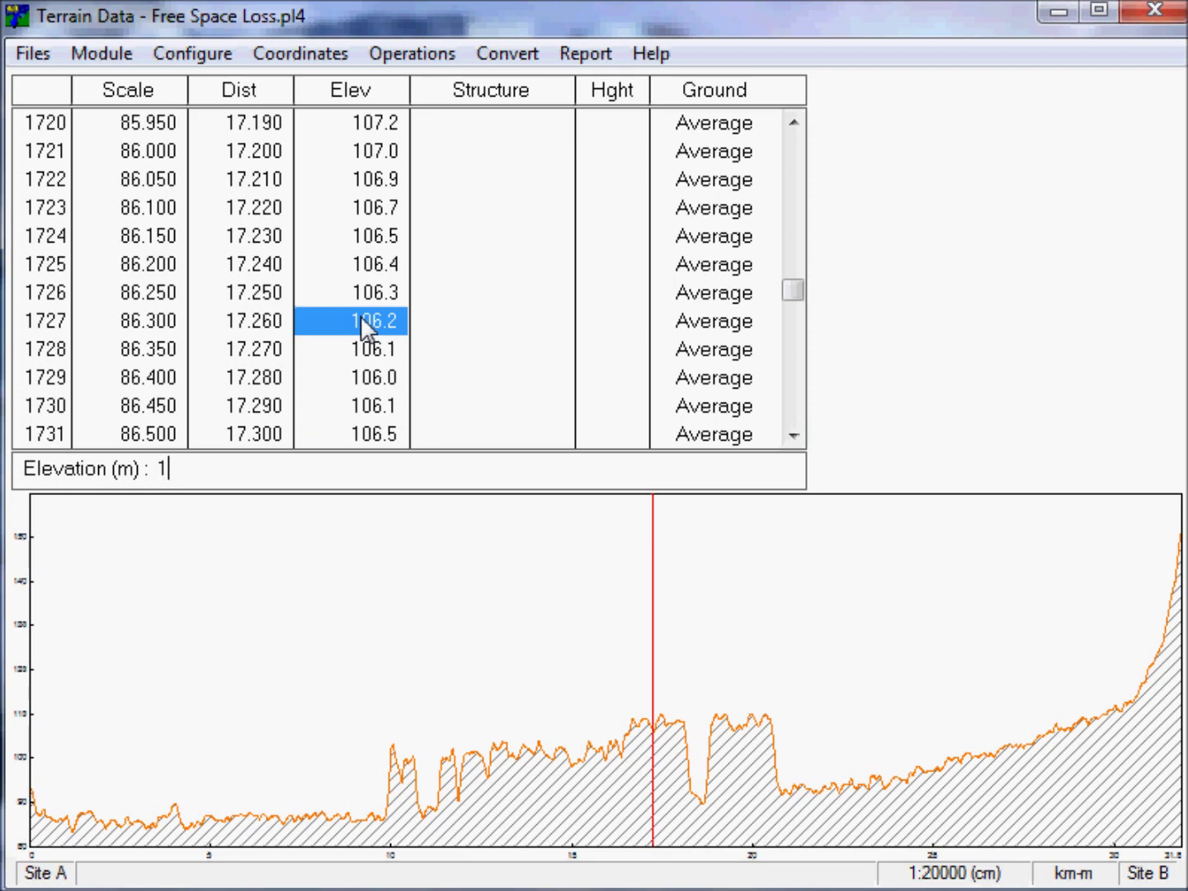
text(50)
key(Return)
text(15)
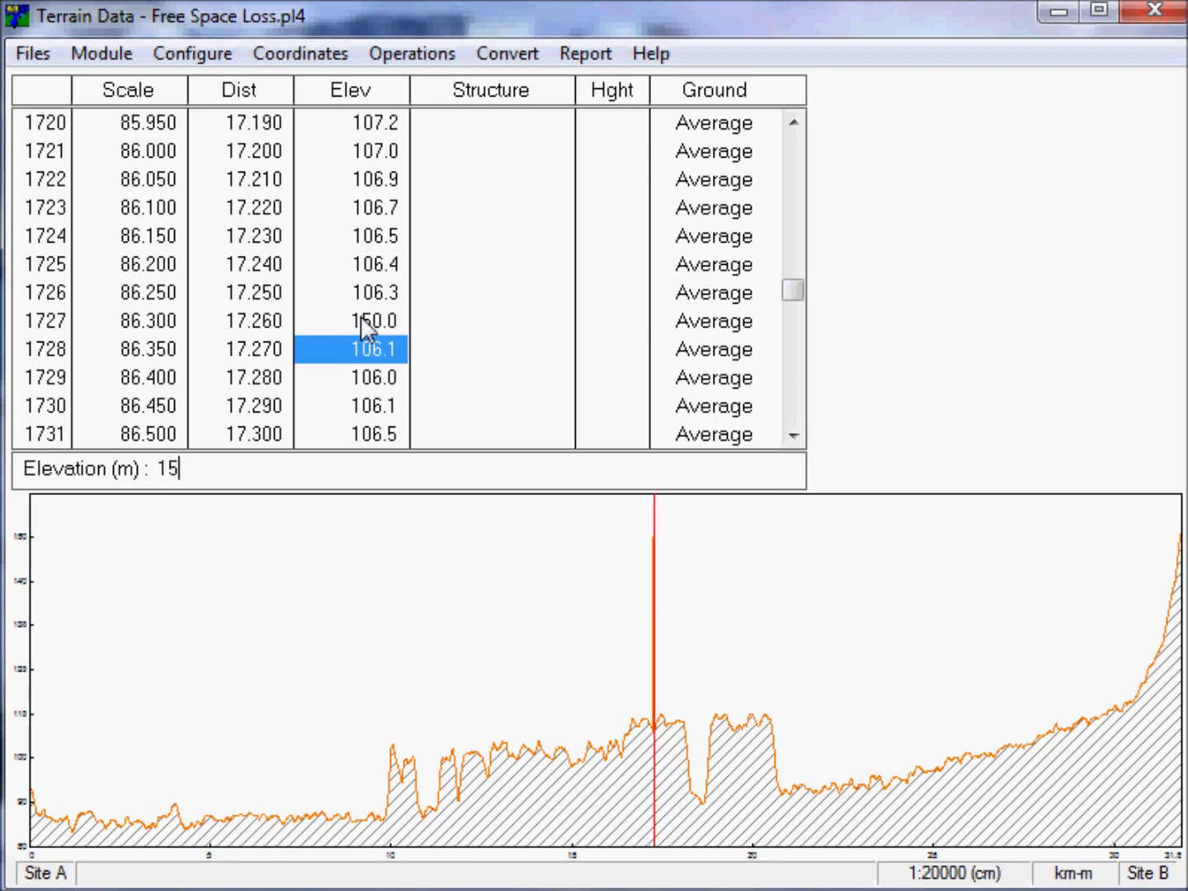
text(0)
key(Return)
text(5)
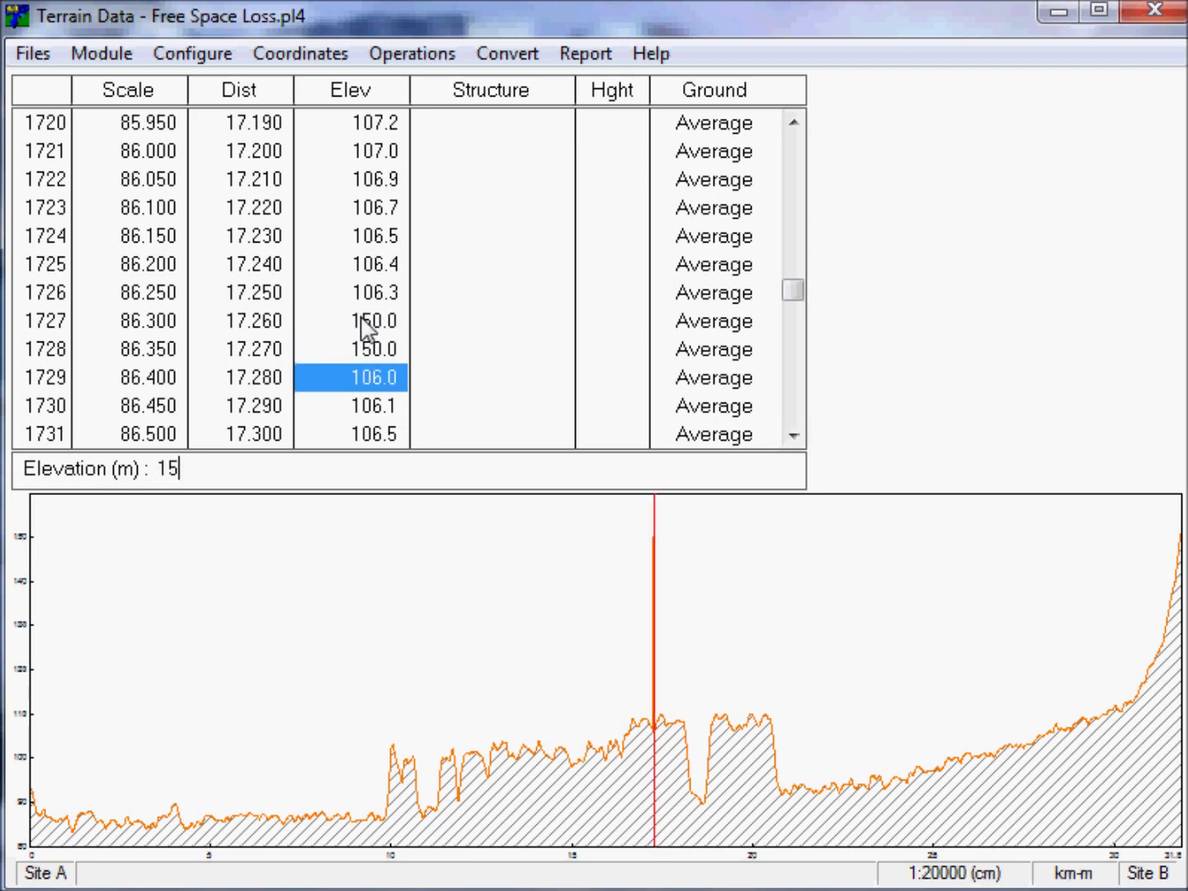
text(0)
key(Return)
text(5)
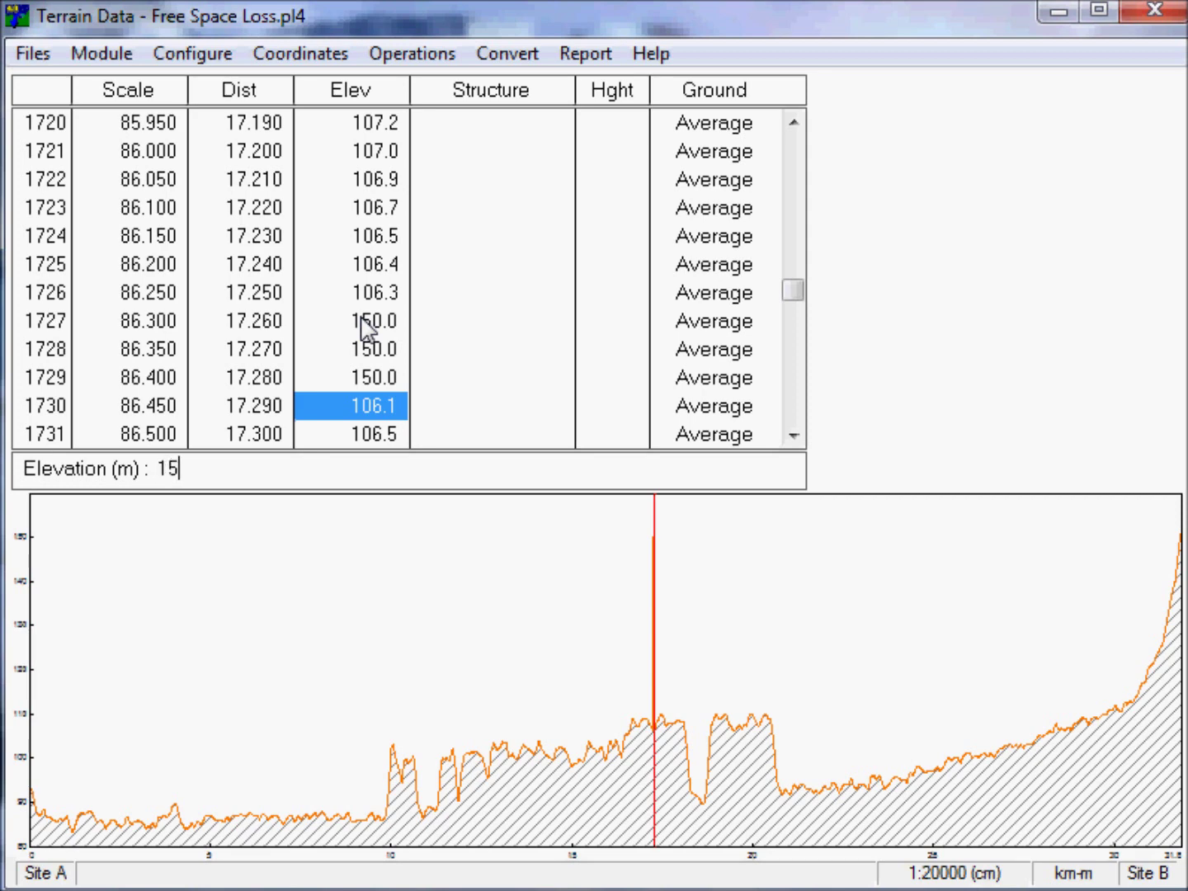
text(0)
key(Return)
text(50)
key(Return)
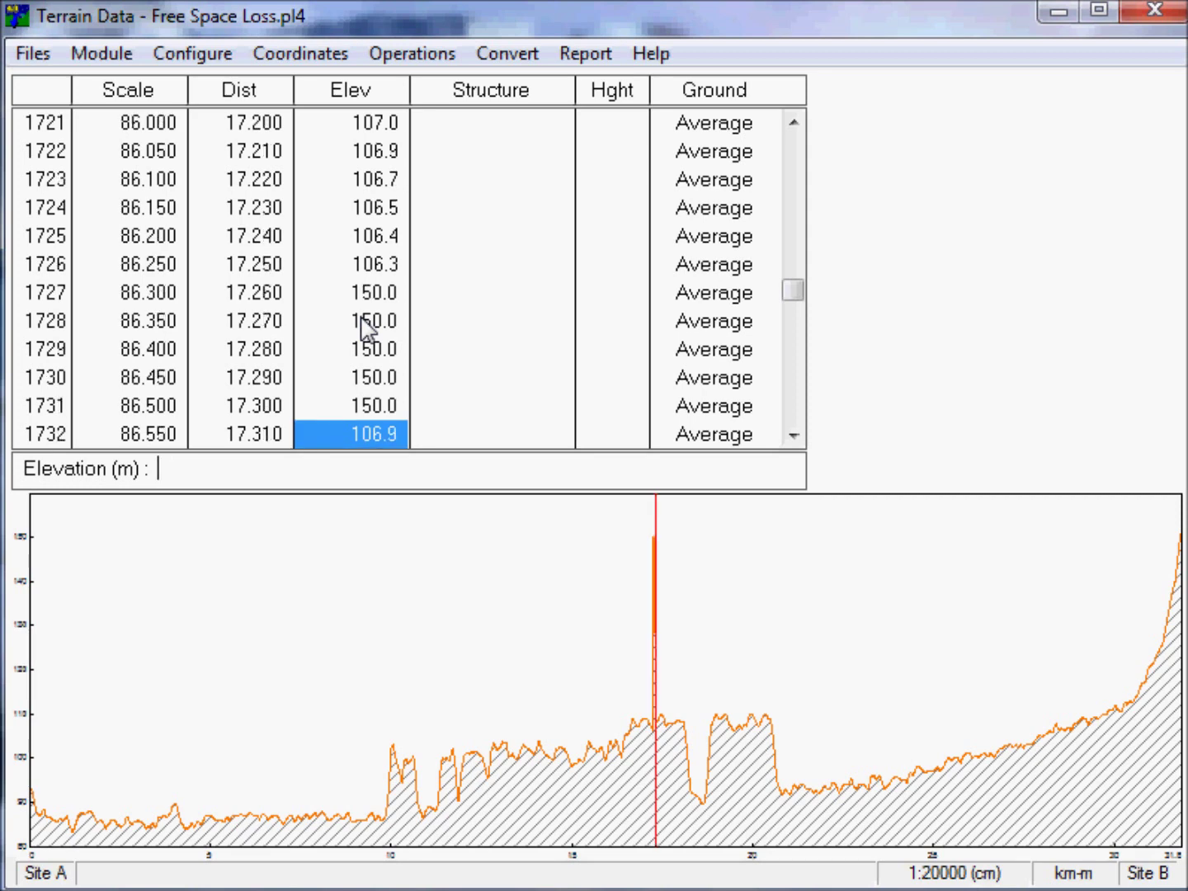
Step: Inspect the new 150 m spike and terrain back along the path toward 6 km
click(808, 614)
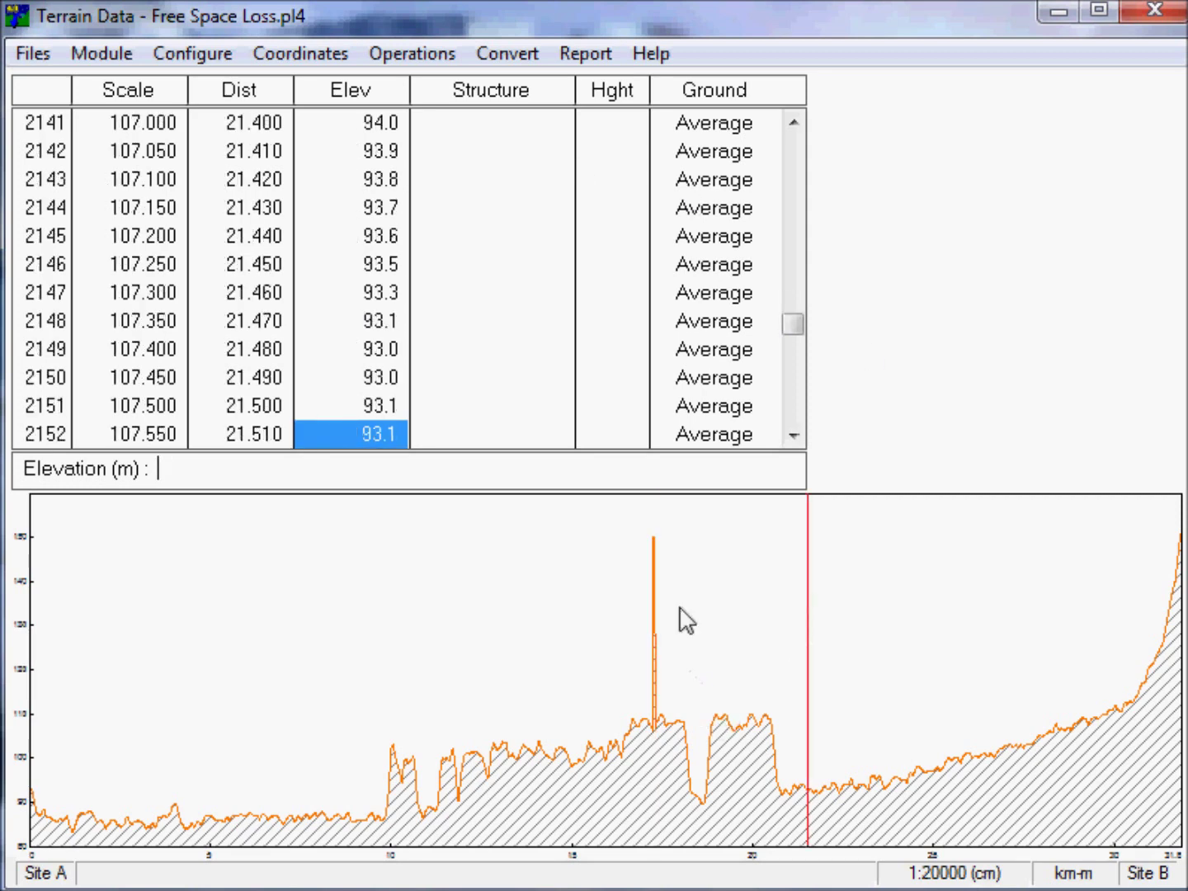
click(653, 559)
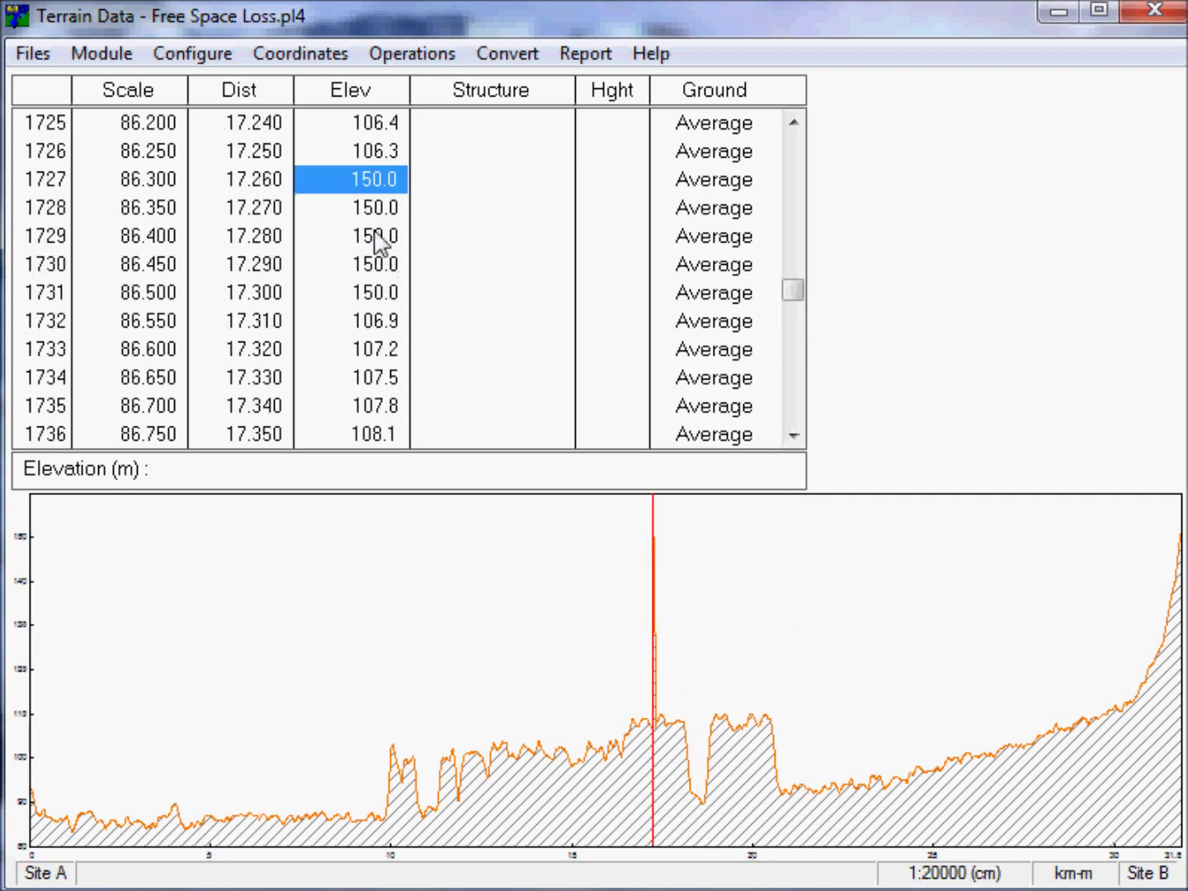
click(502, 672)
click(266, 716)
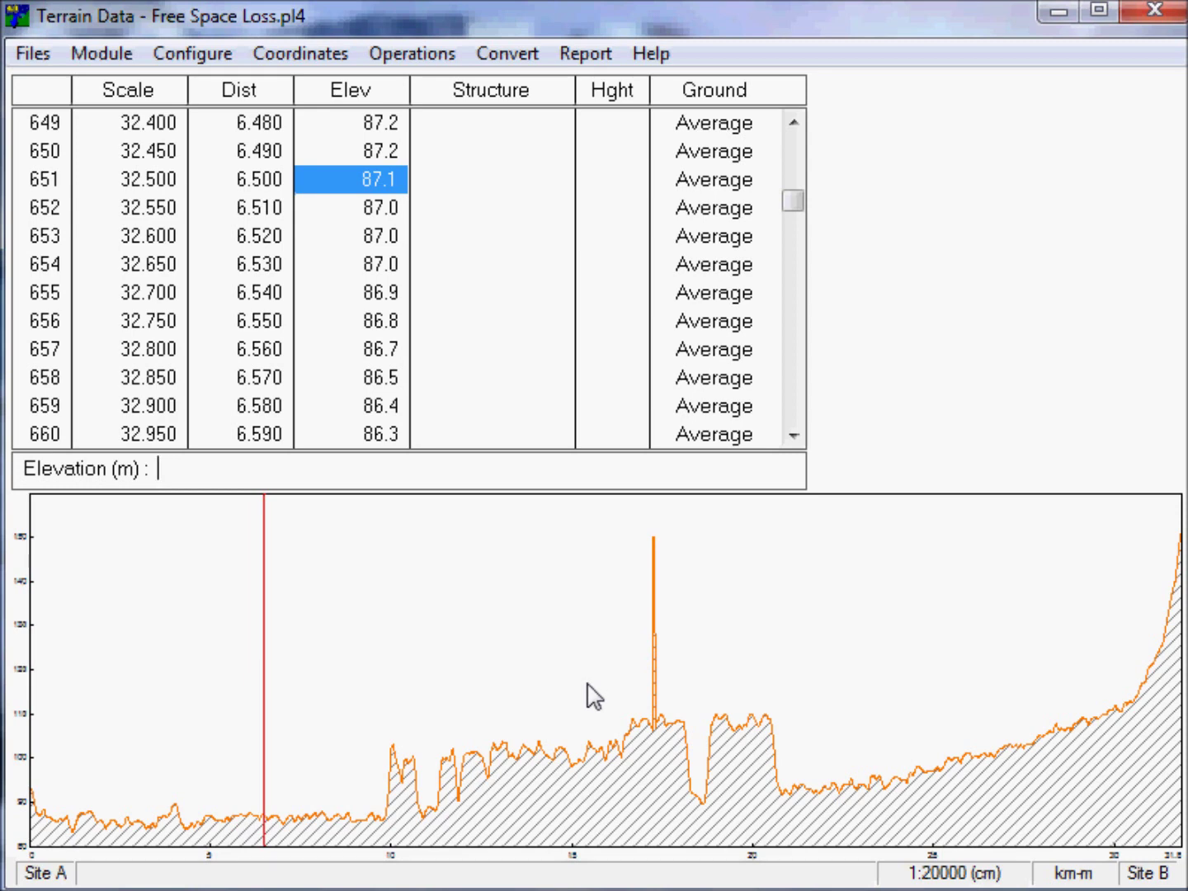
click(464, 667)
click(386, 684)
click(251, 687)
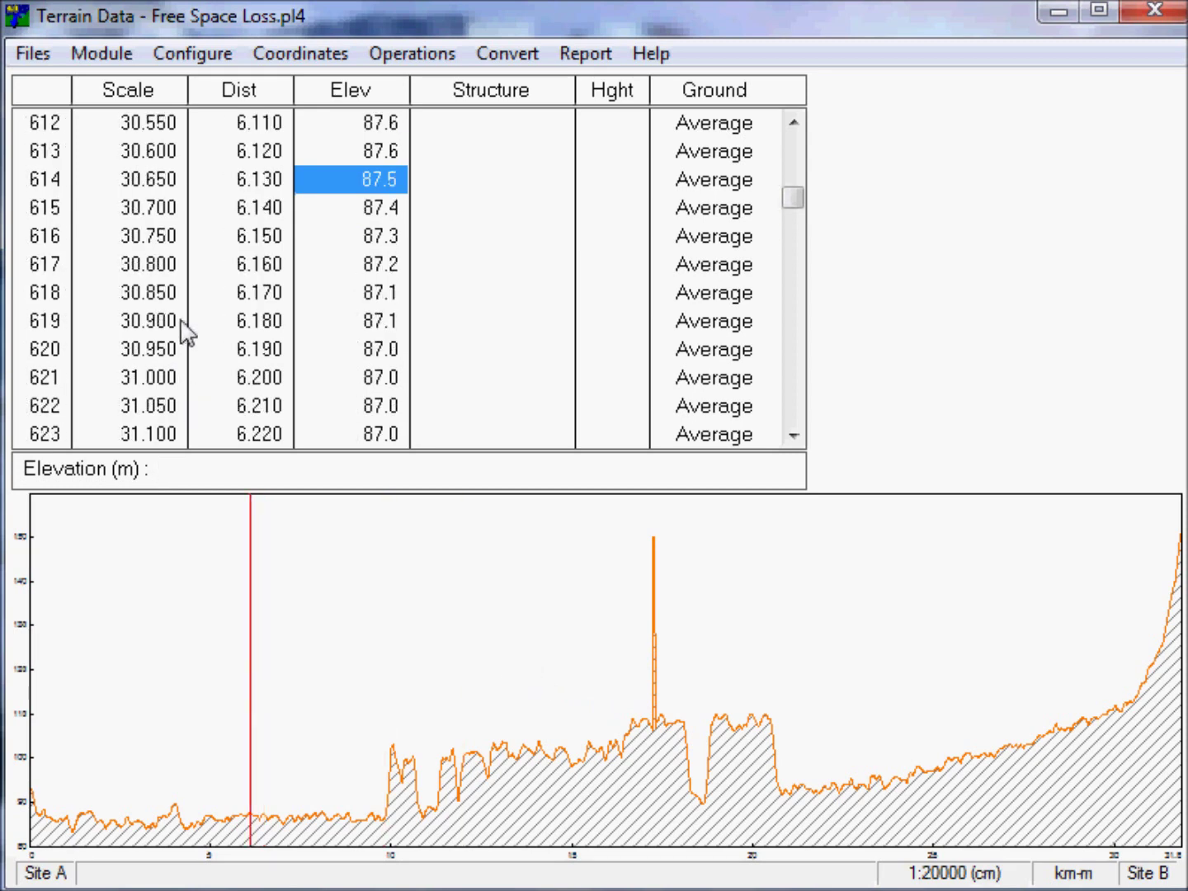
click(111, 55)
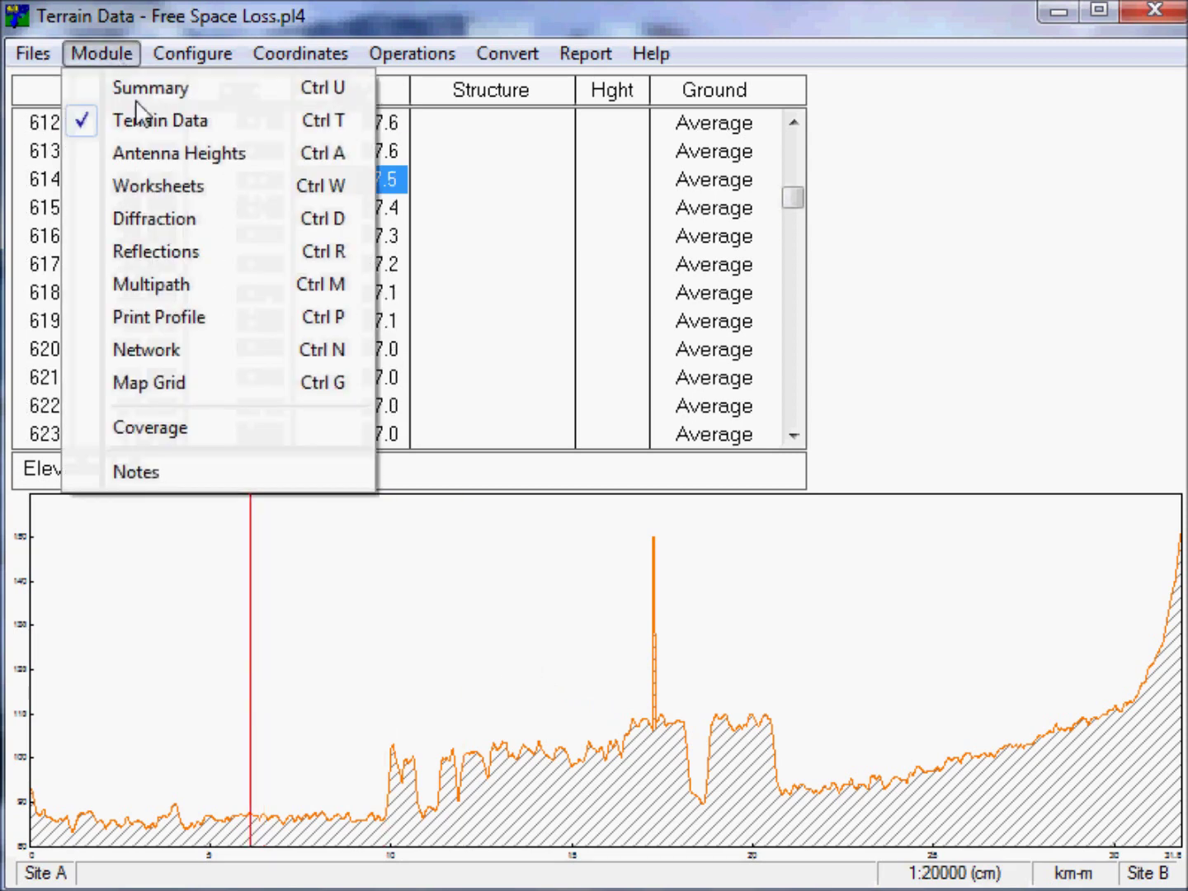
Step: In Antenna Heights, step the Site A antenna height up and down between about 45 and 70 m
click(168, 154)
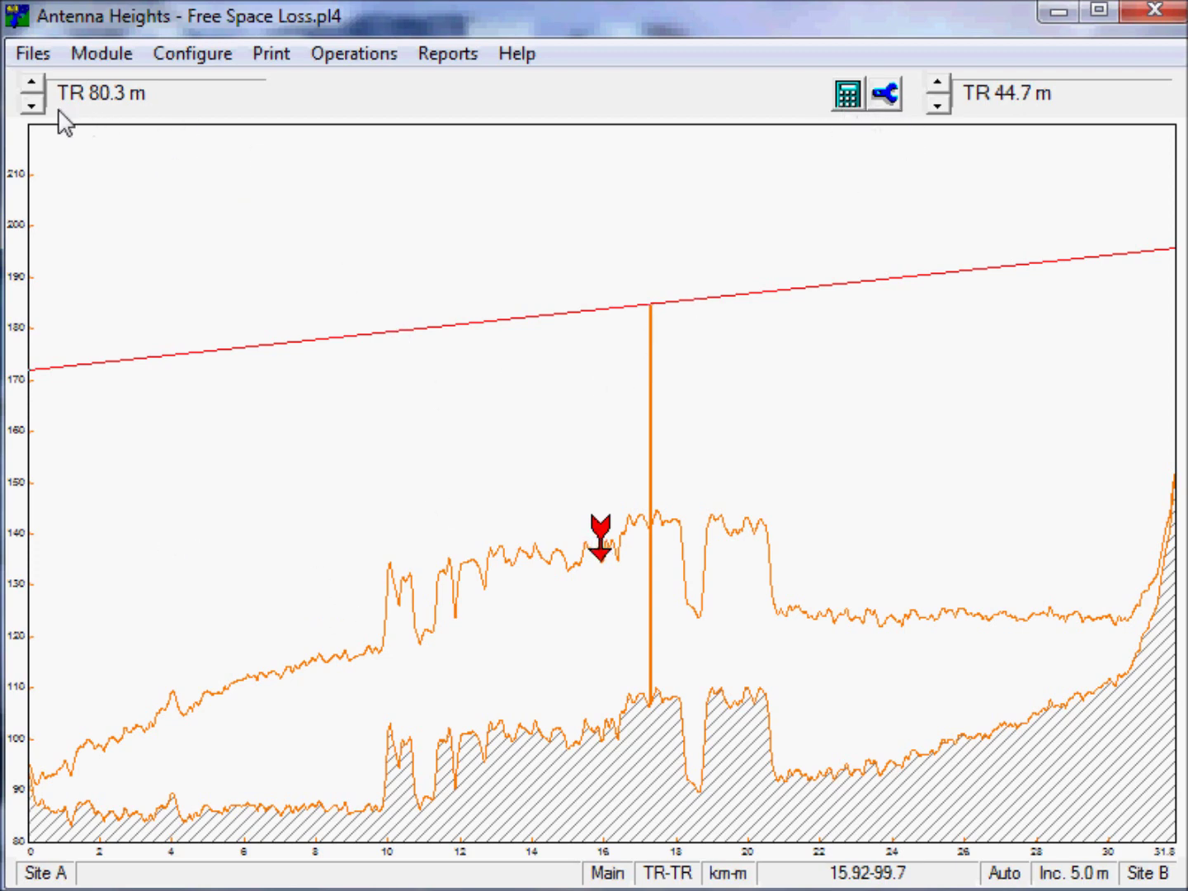
click(32, 105)
click(31, 82)
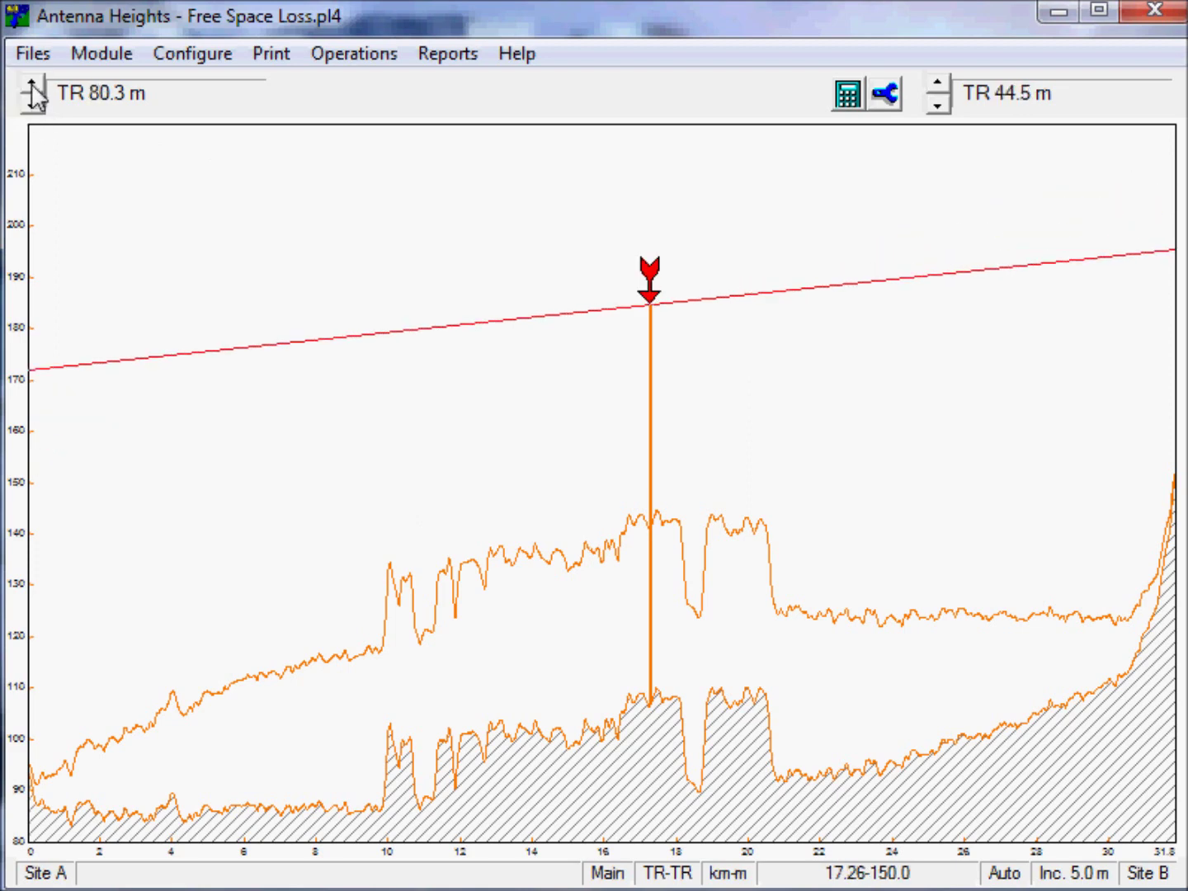
click(32, 82)
double_click(31, 105)
double_click(33, 105)
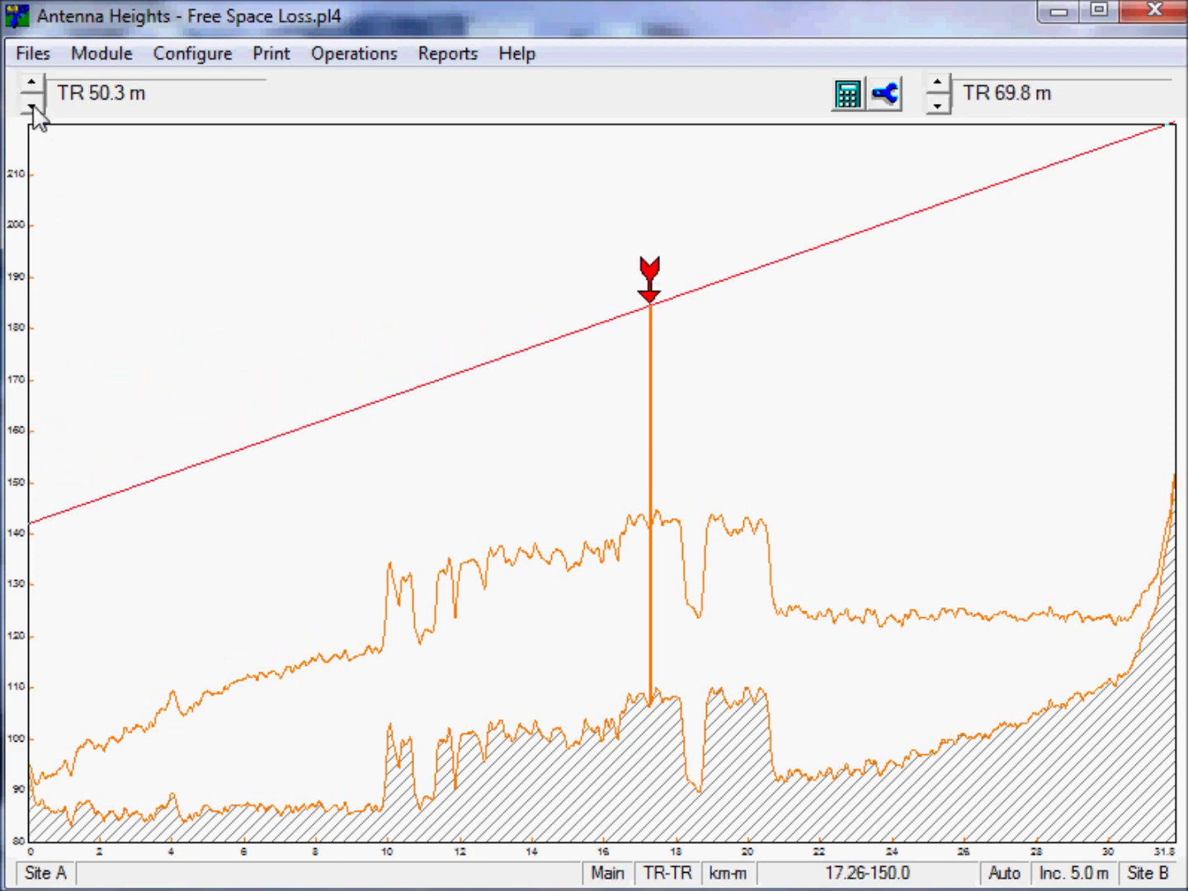
double_click(33, 105)
double_click(32, 82)
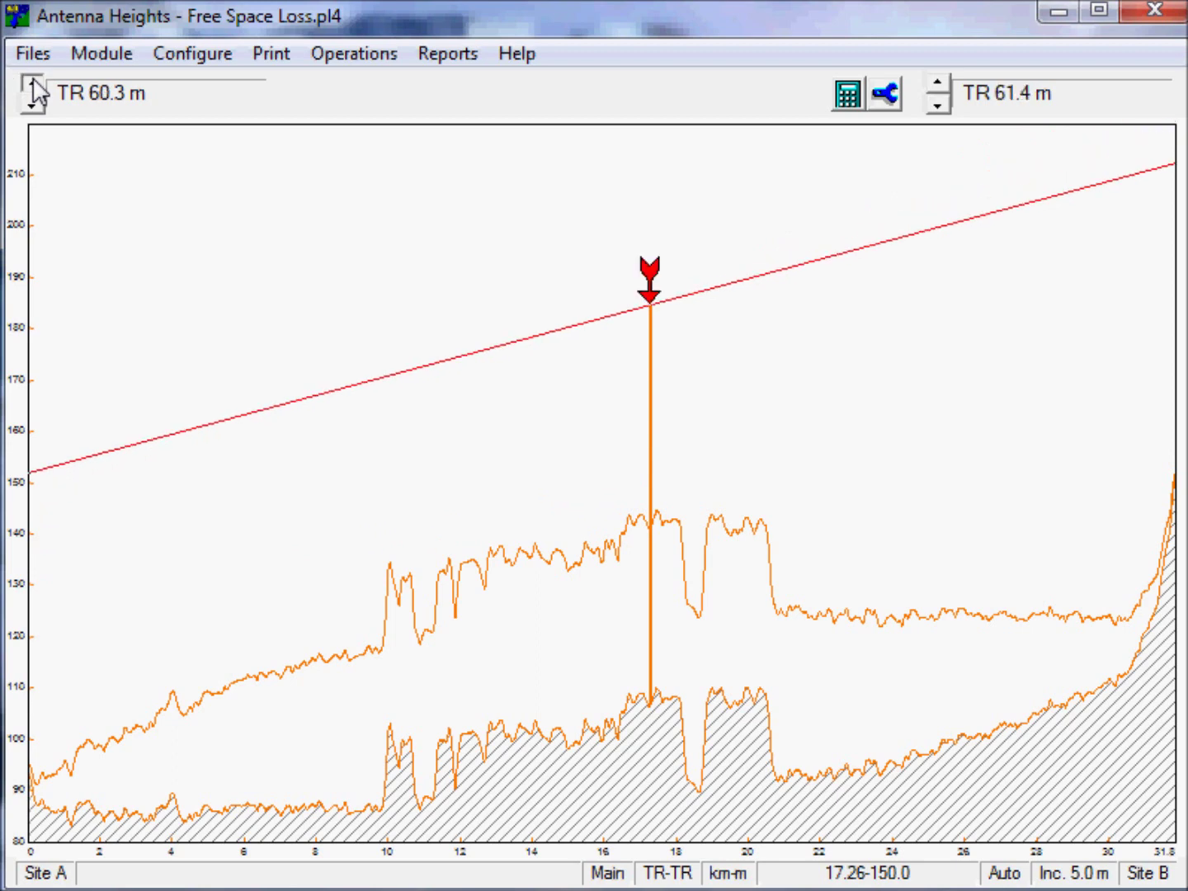
click(33, 82)
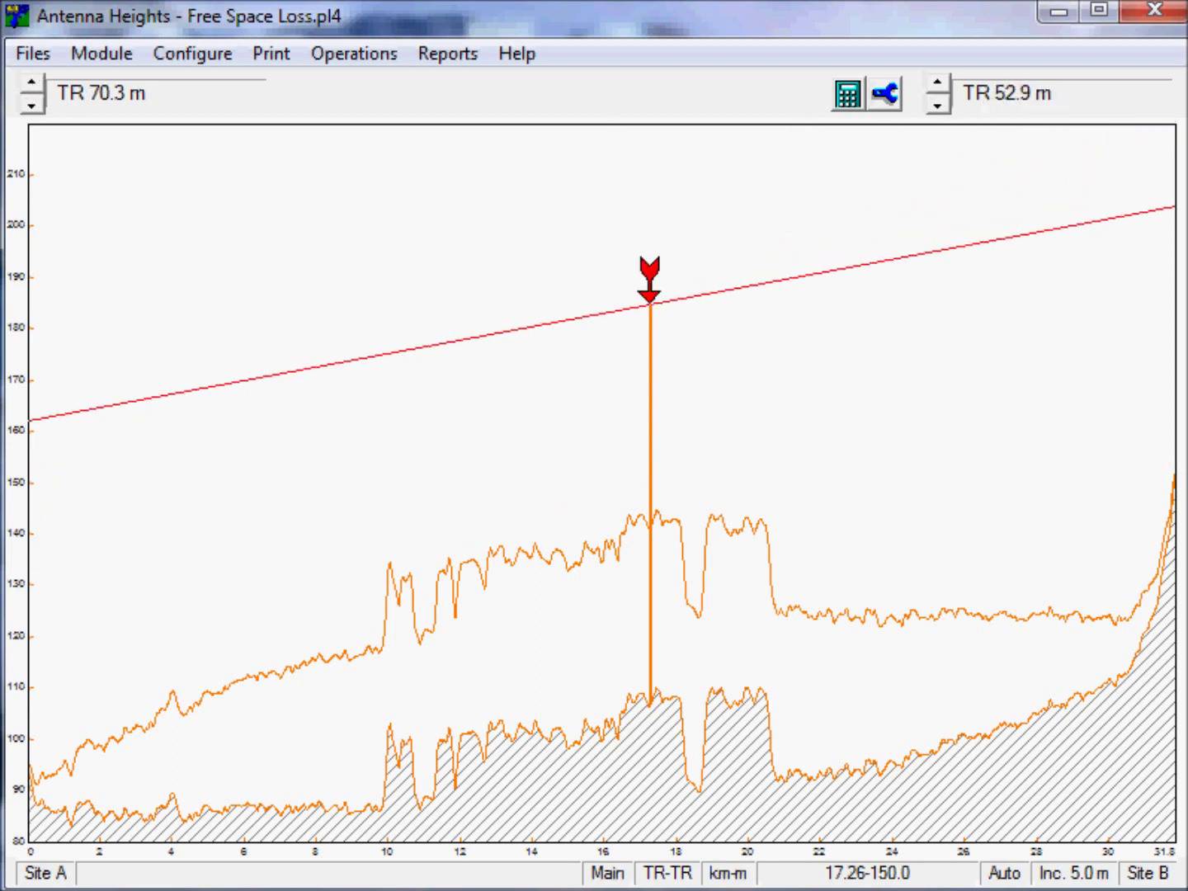
click(32, 106)
triple_click(32, 105)
click(31, 106)
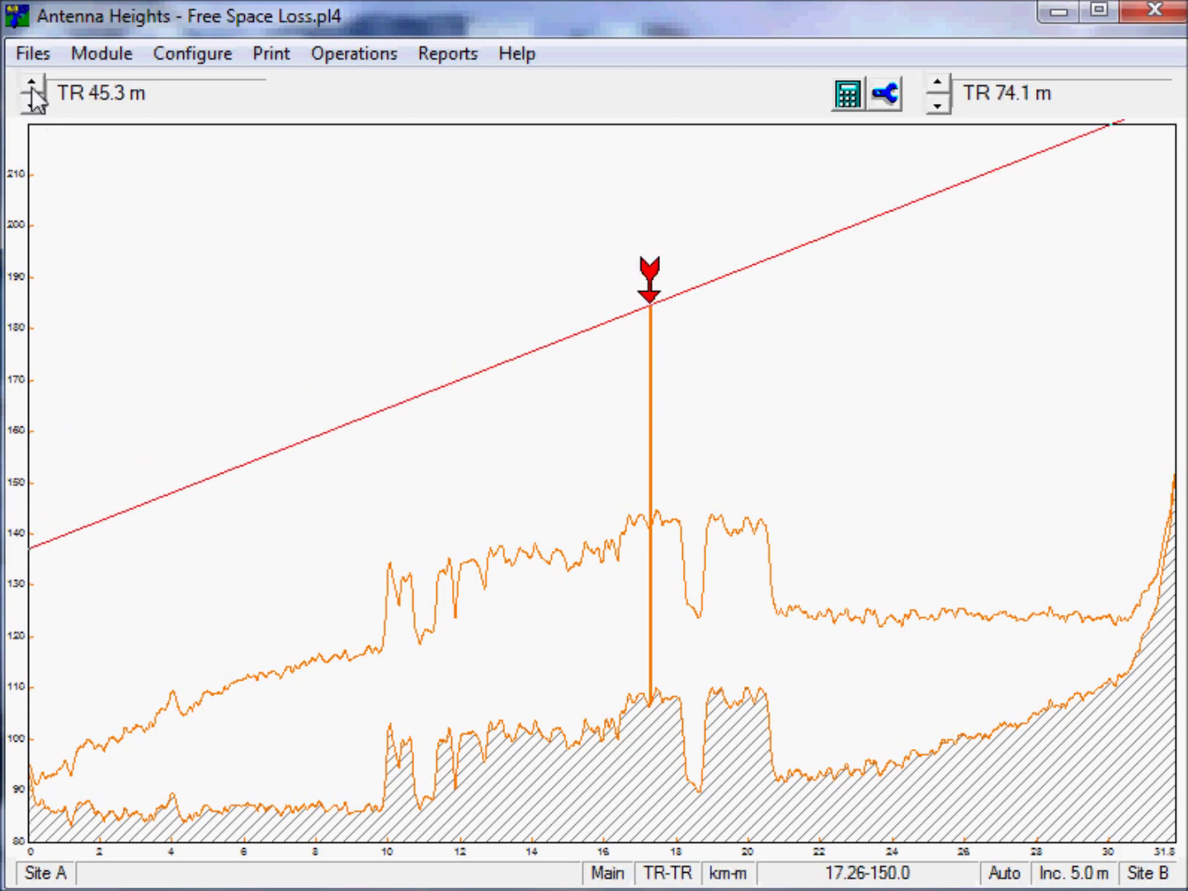
double_click(31, 82)
double_click(32, 81)
click(31, 105)
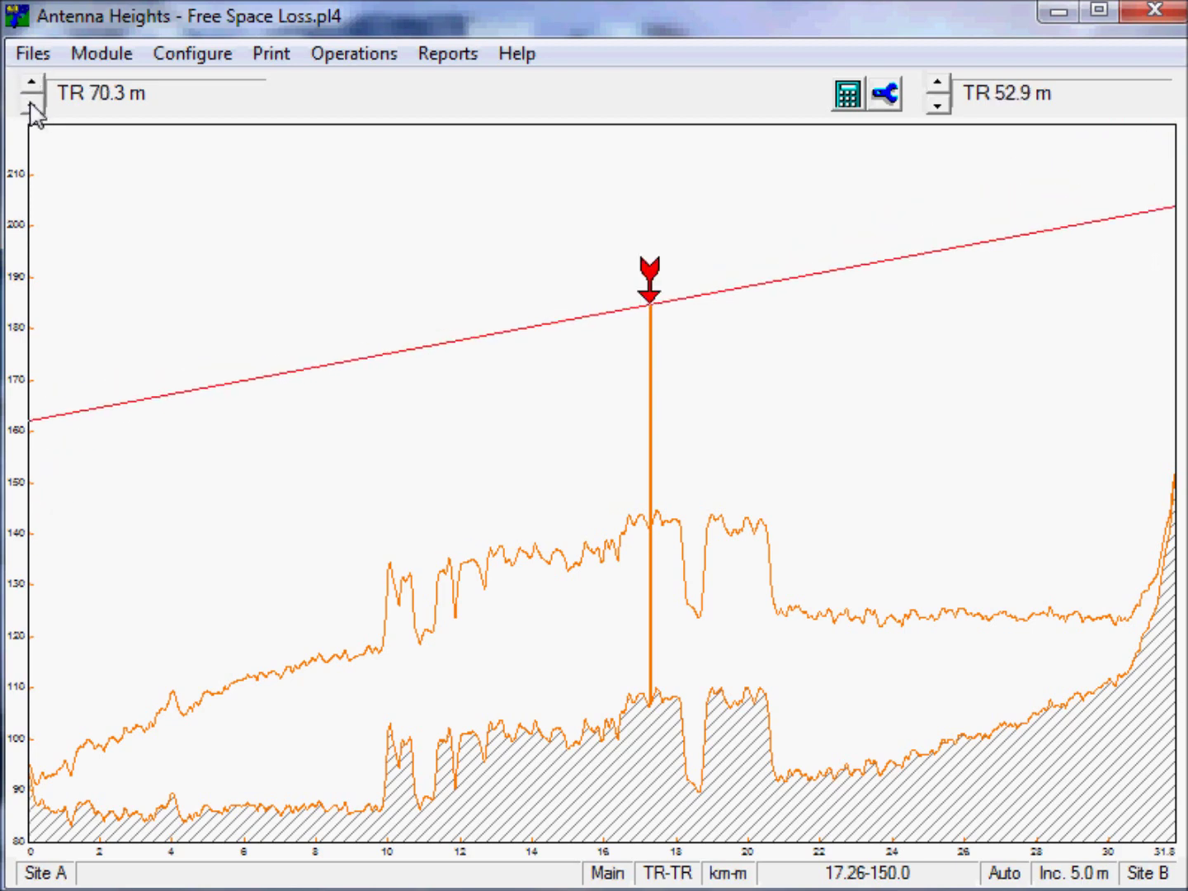
double_click(32, 105)
Step: Compute antenna heights for clearance and move the marker onto the obstruction spike's top
click(847, 93)
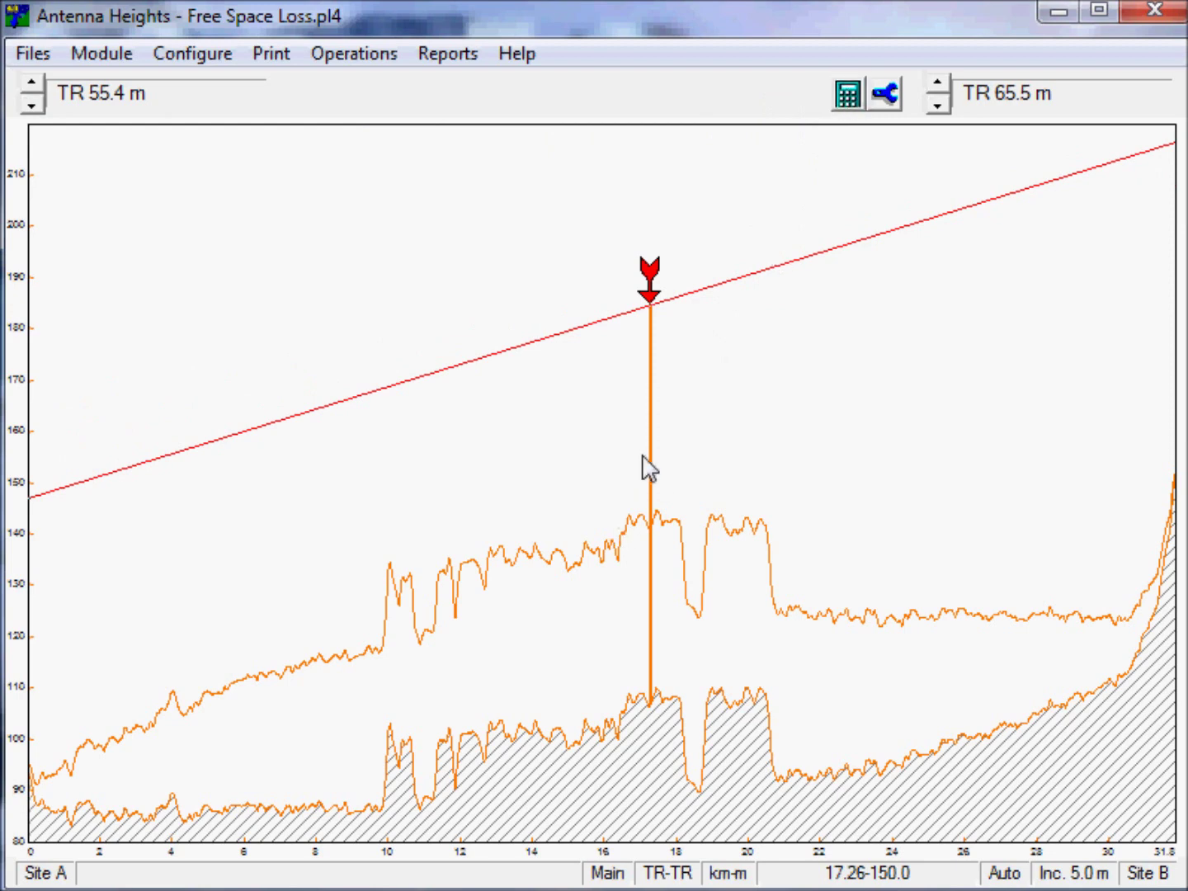
click(594, 527)
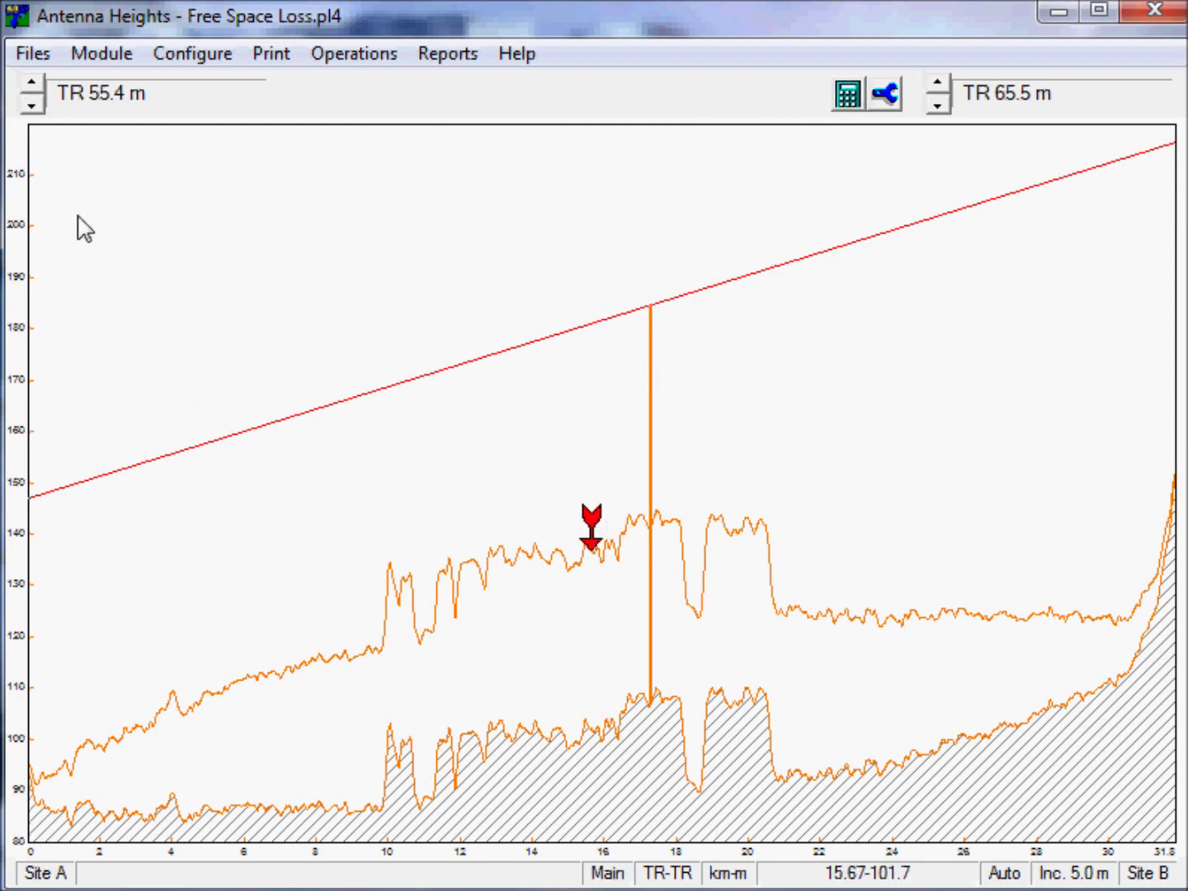
click(32, 104)
click(735, 255)
drag(735, 264, 483, 585)
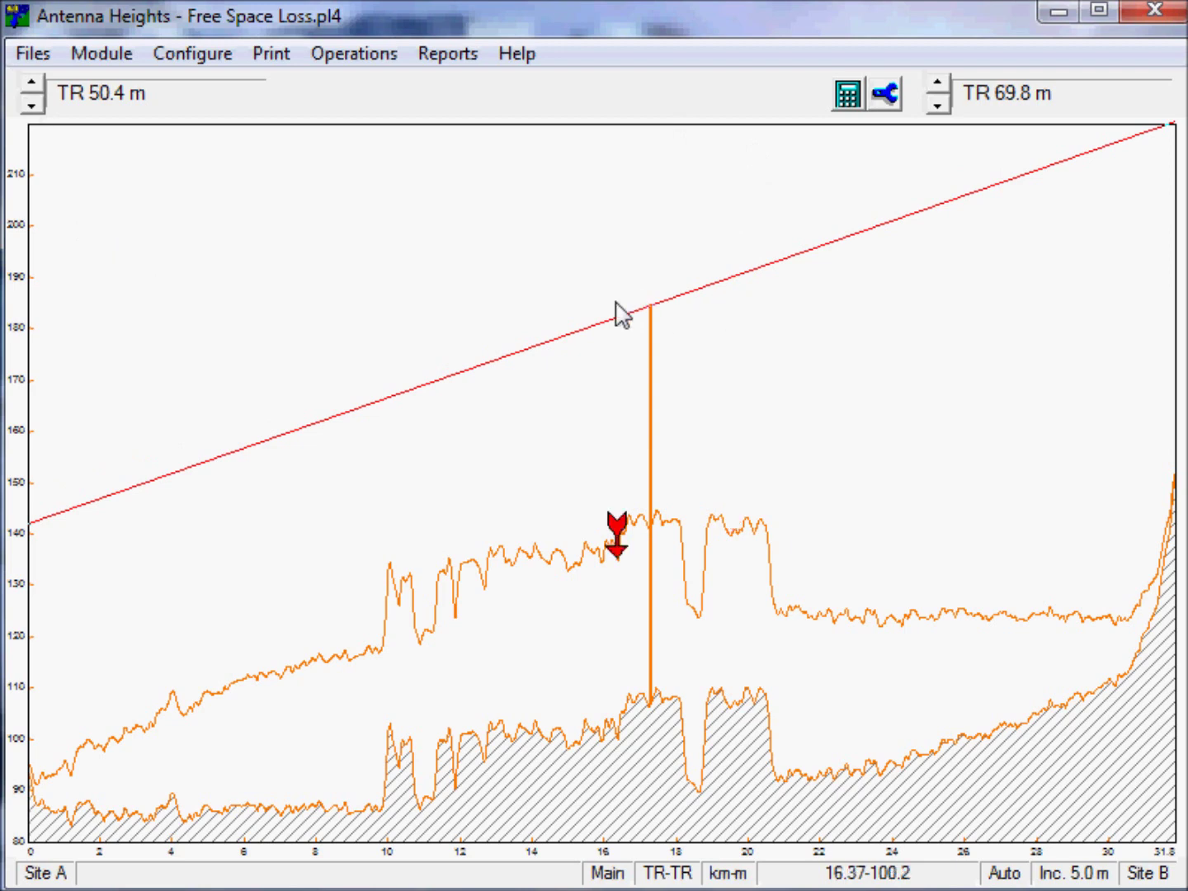
click(657, 338)
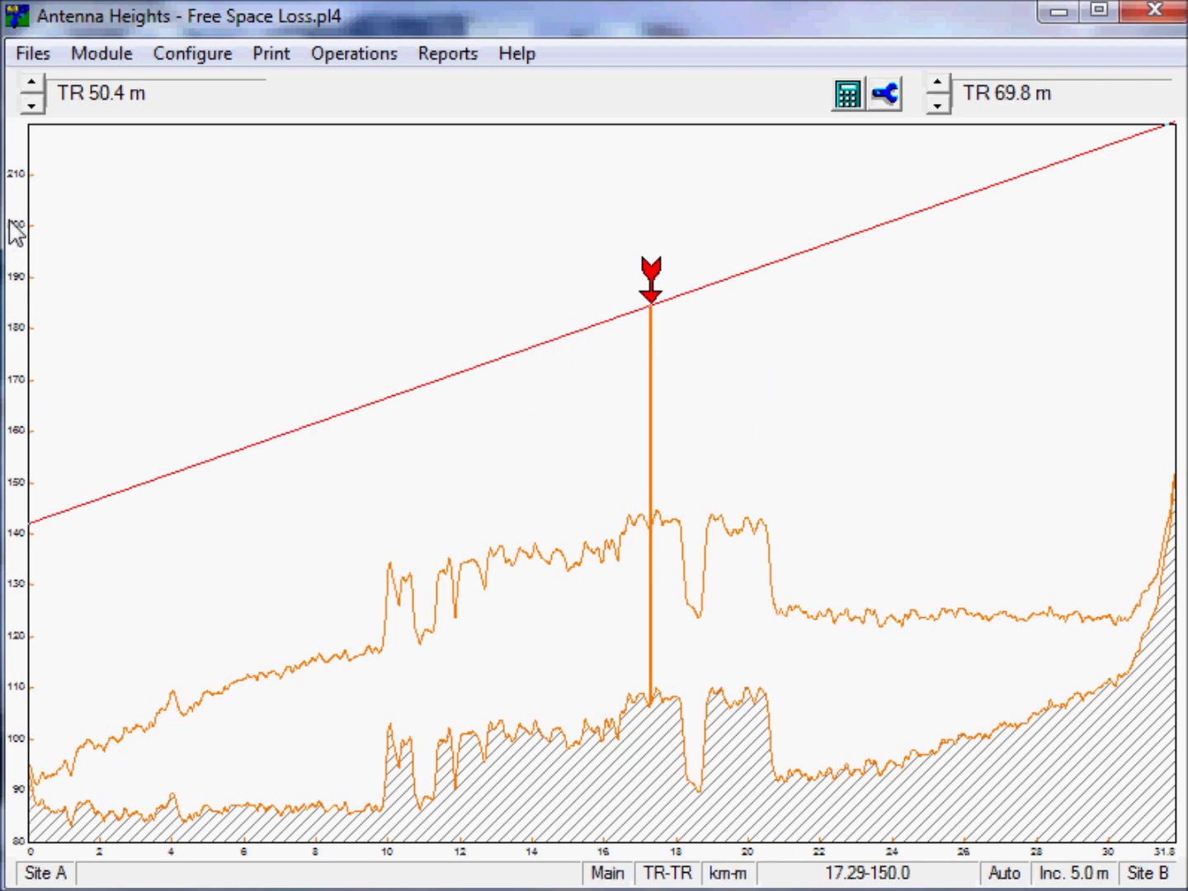
Step: Settle the heights at 65.4 m and 57.1 m and accept the revision when entering the worksheet
click(31, 104)
click(31, 82)
click(32, 82)
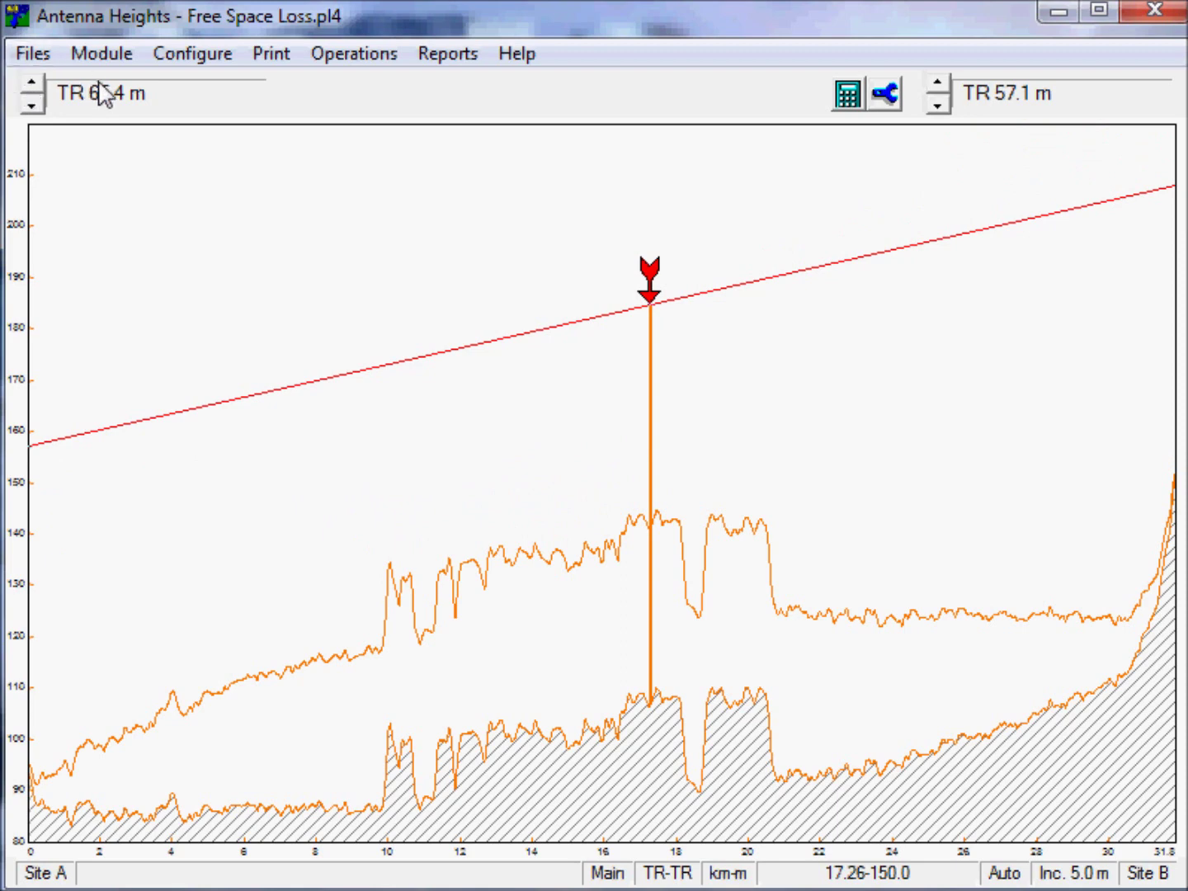
click(100, 53)
click(117, 188)
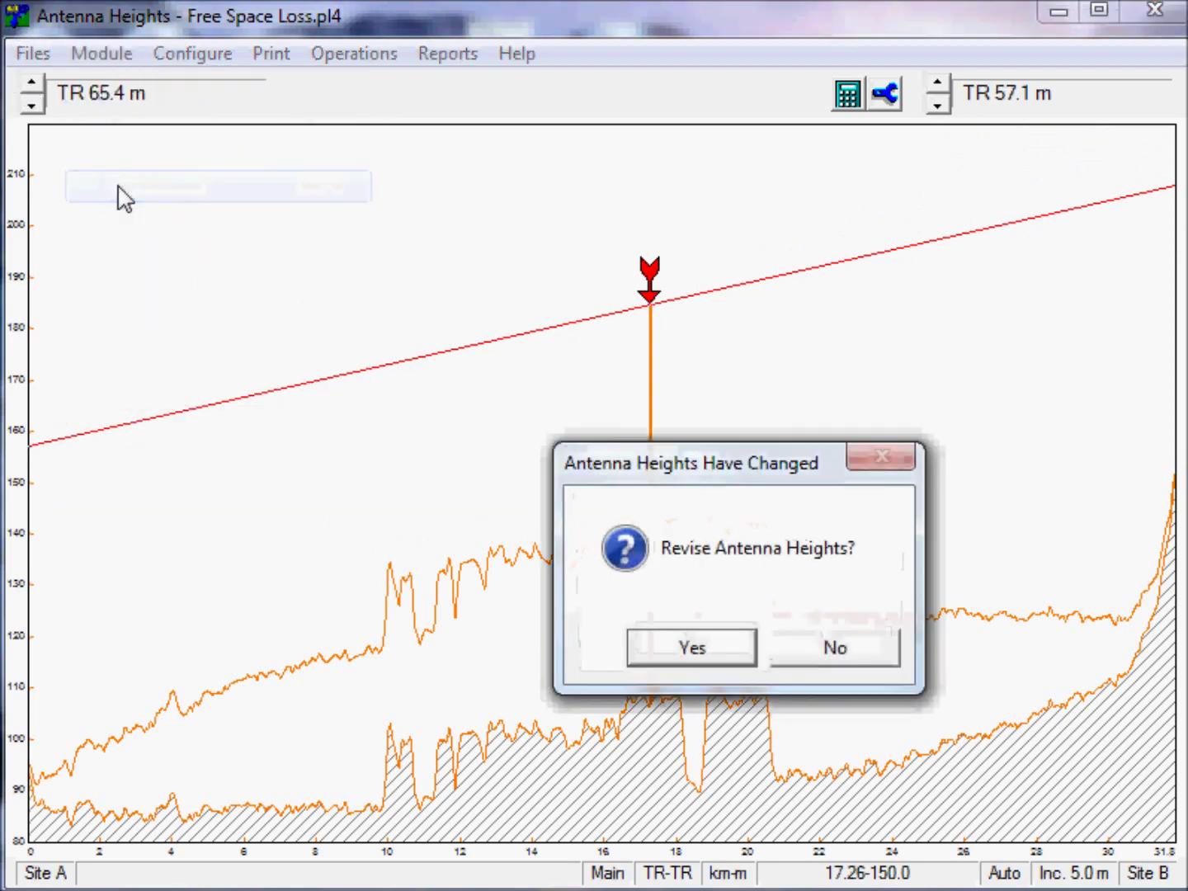
click(716, 644)
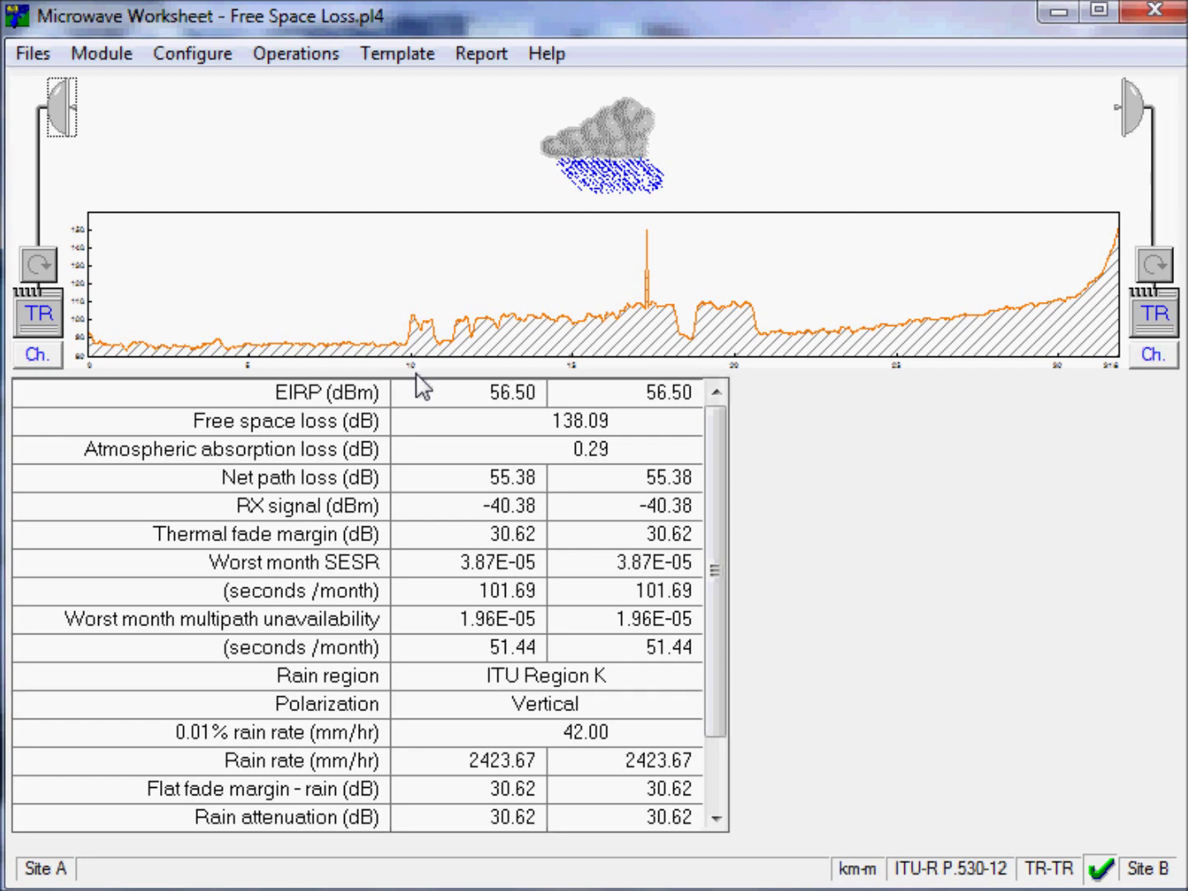
Step: Review the worksheet's antenna and transmission line settings without changing them
click(65, 117)
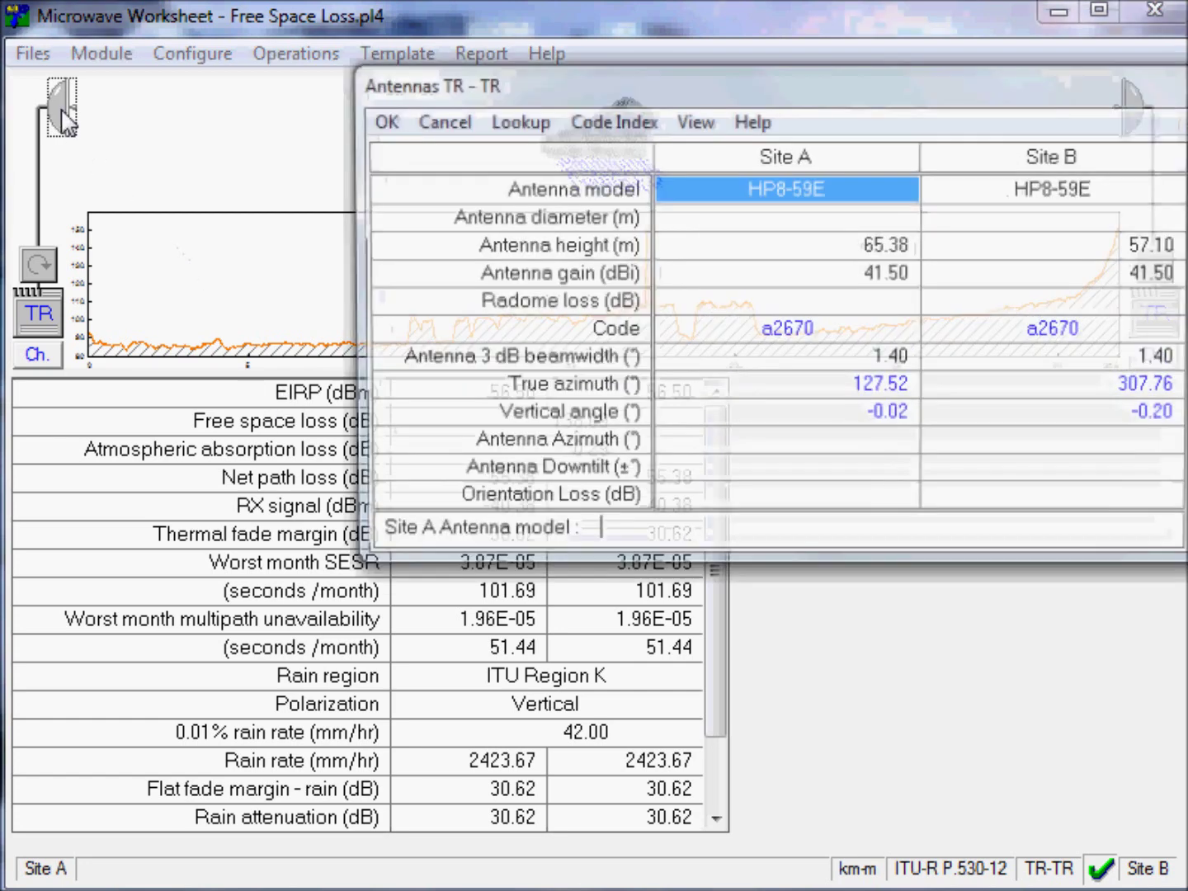
drag(480, 82, 344, 186)
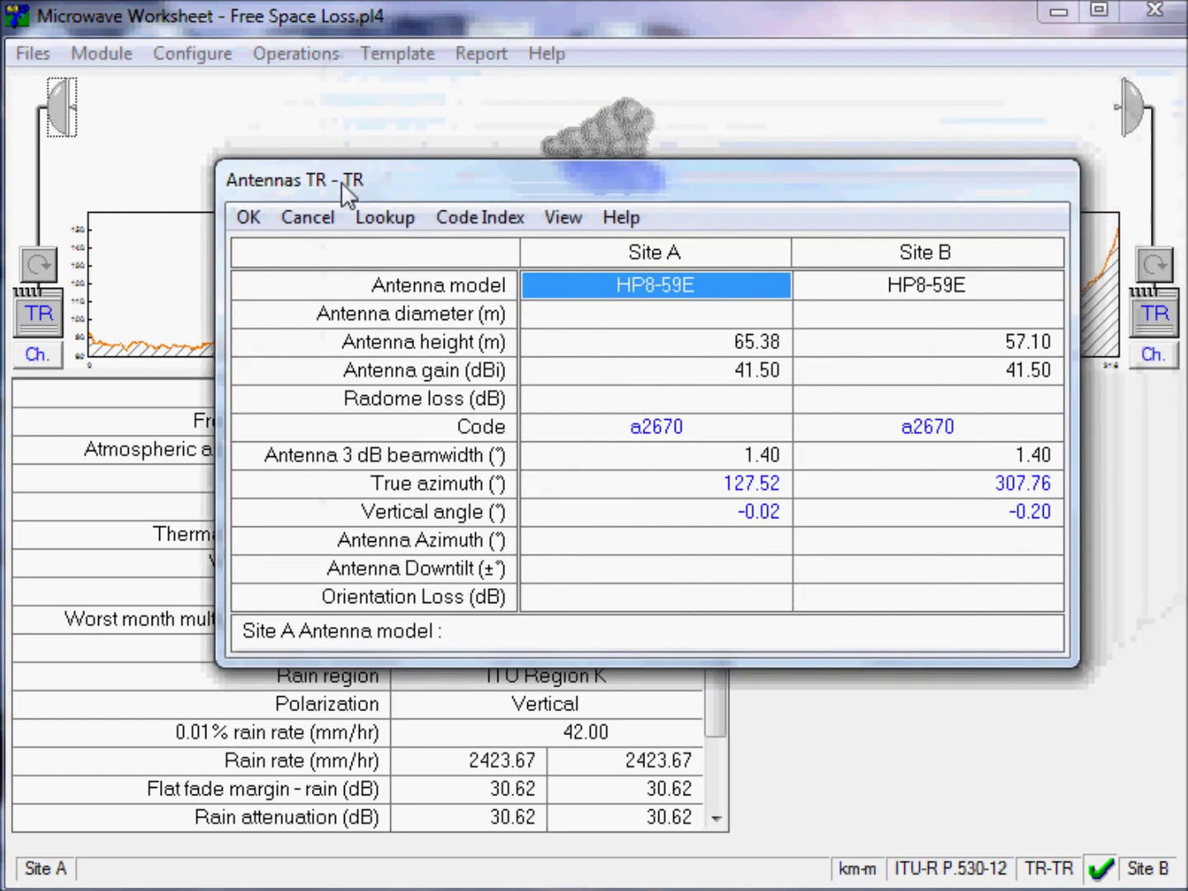
click(314, 220)
click(46, 185)
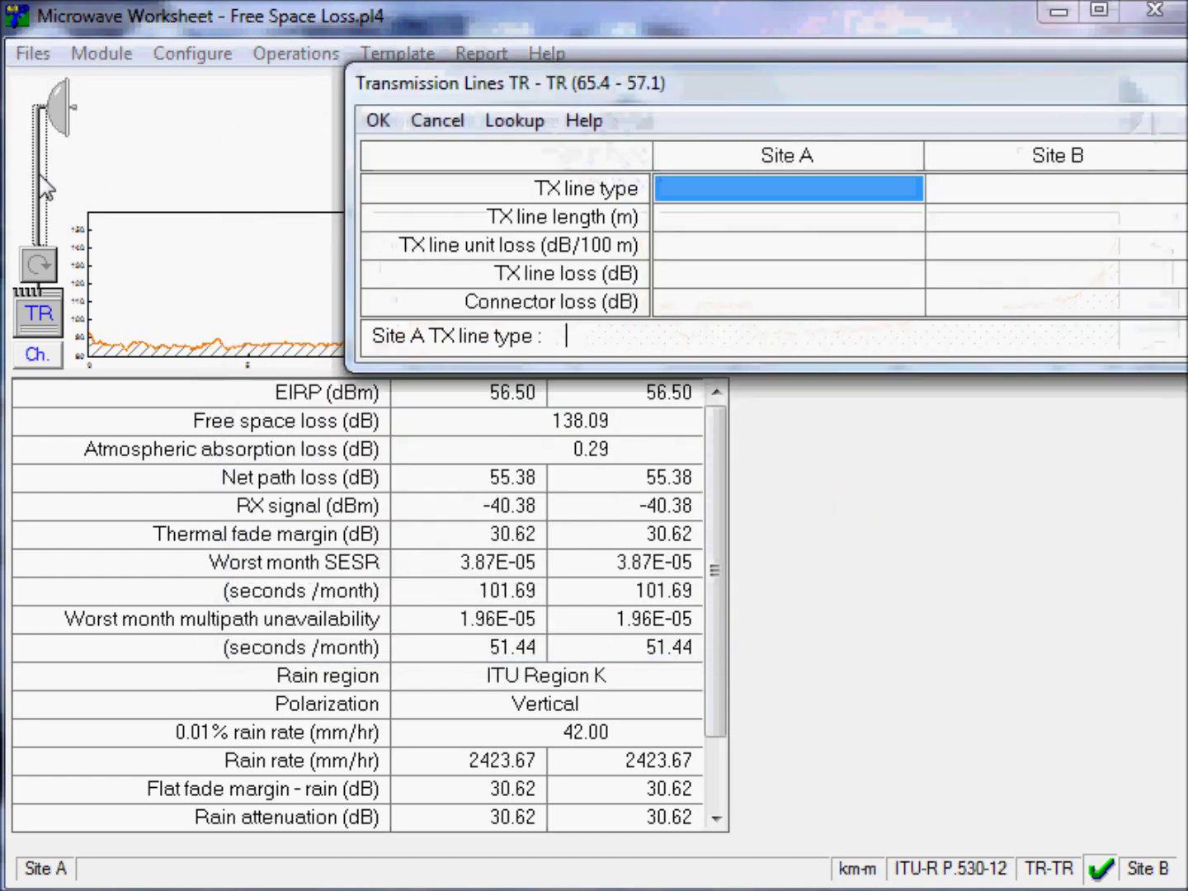
click(436, 124)
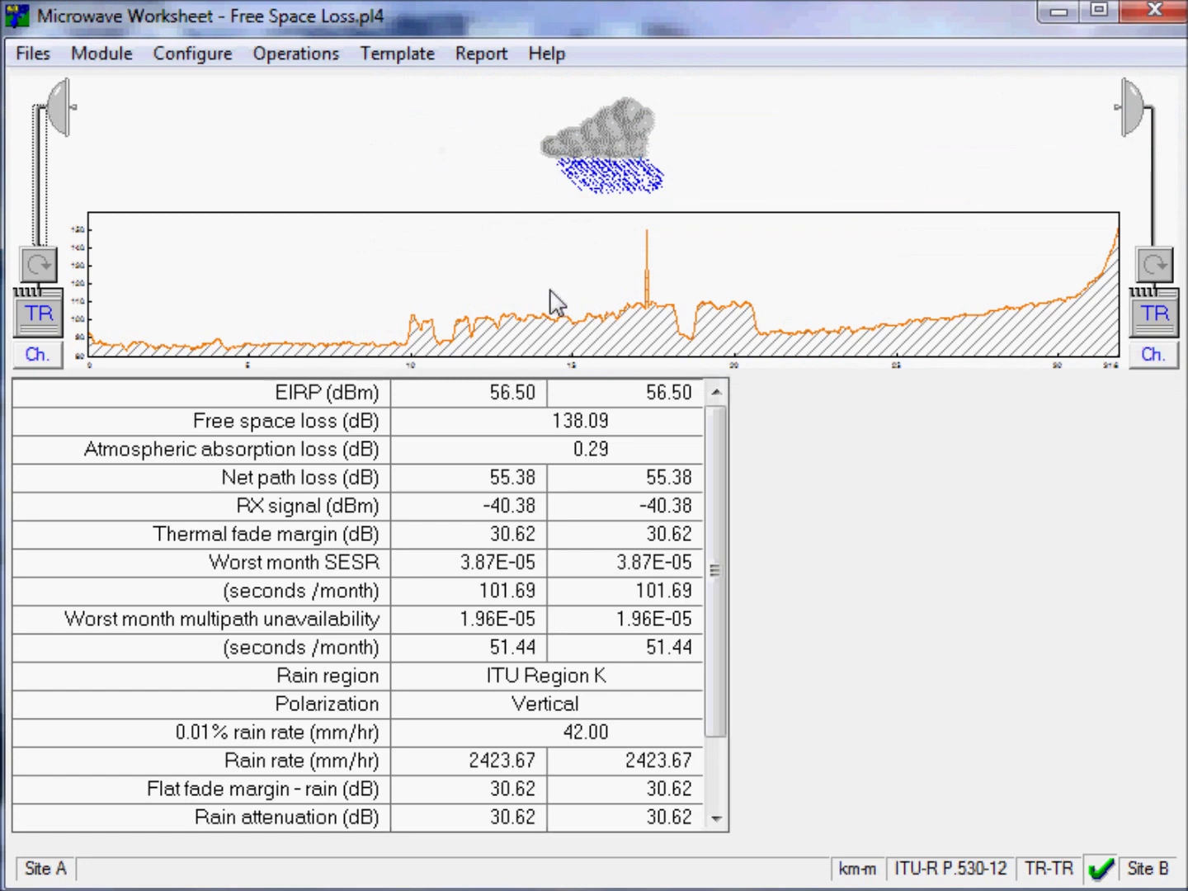
Step: Clear the rain rate and rain region, then glance at the path profile data
double_click(616, 132)
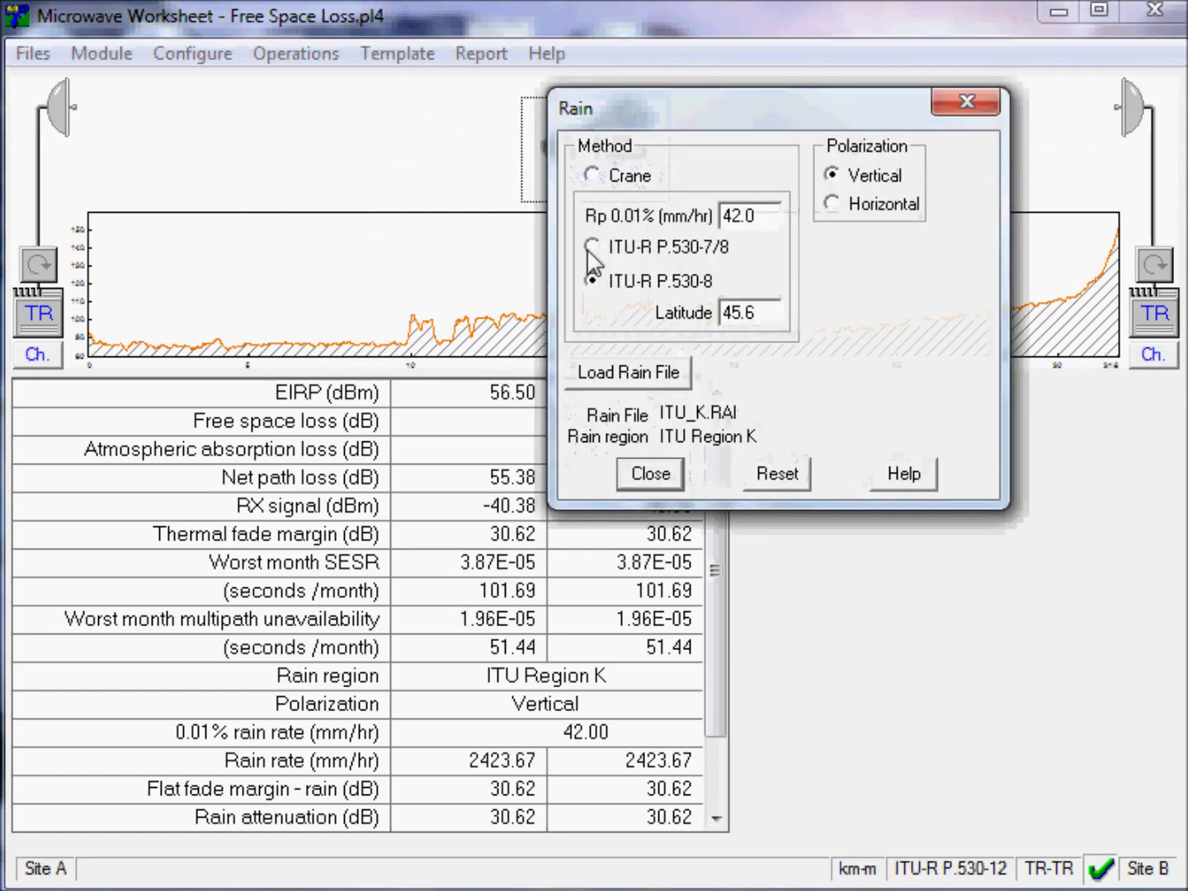
click(783, 478)
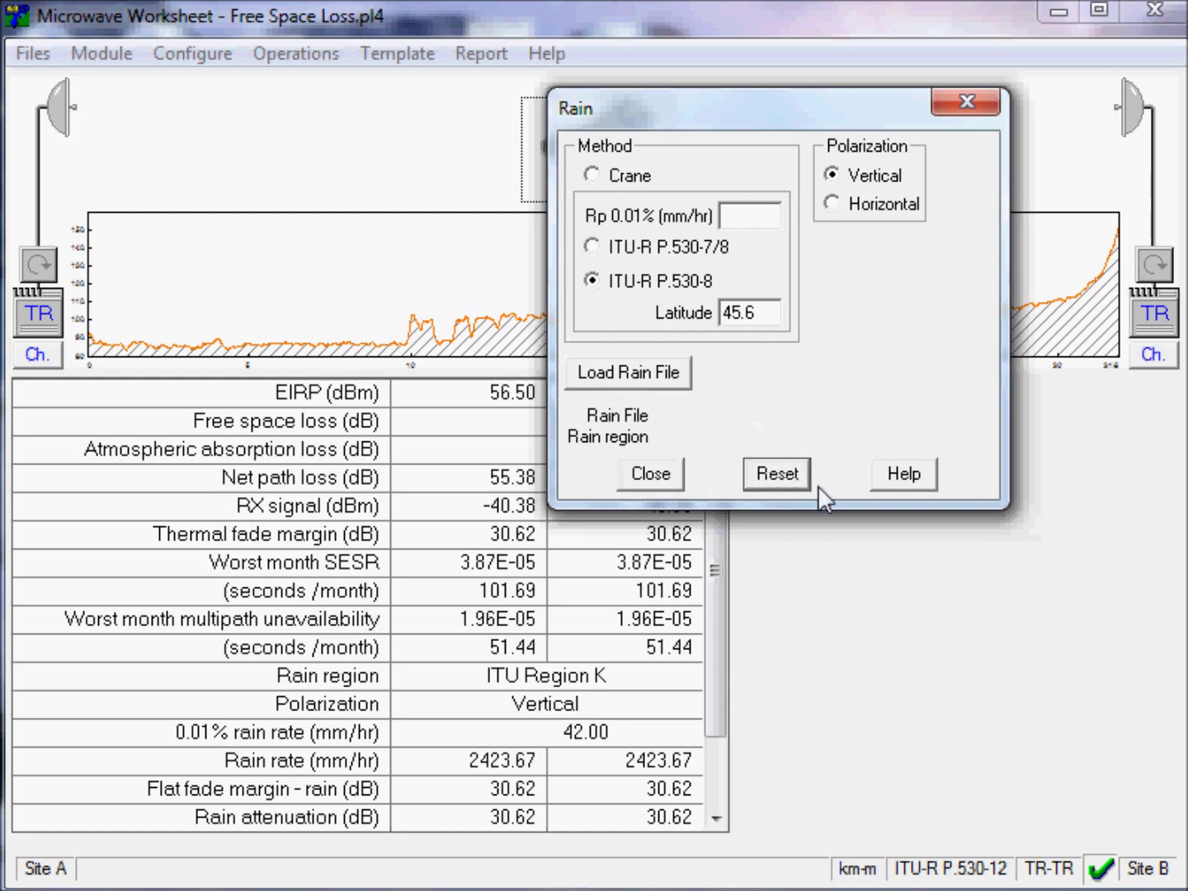
click(654, 475)
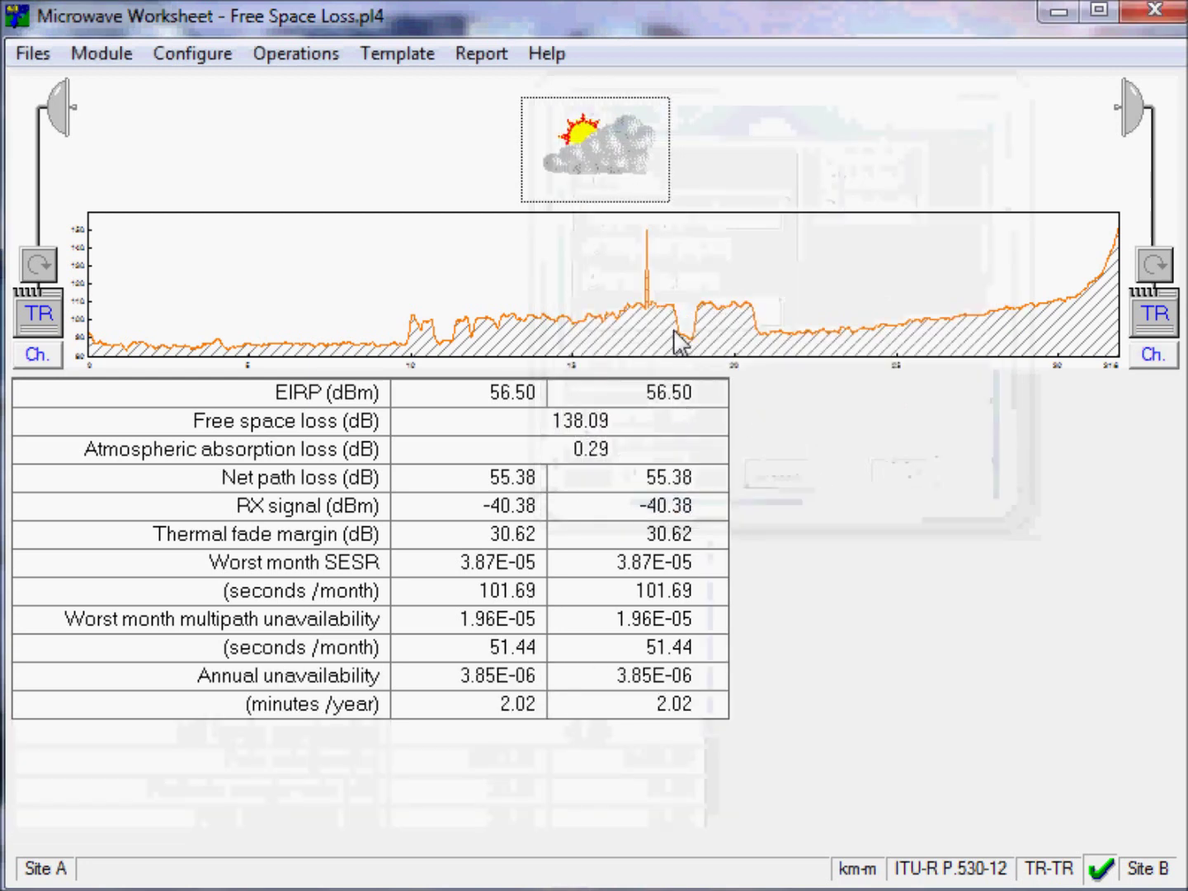
double_click(652, 274)
click(647, 122)
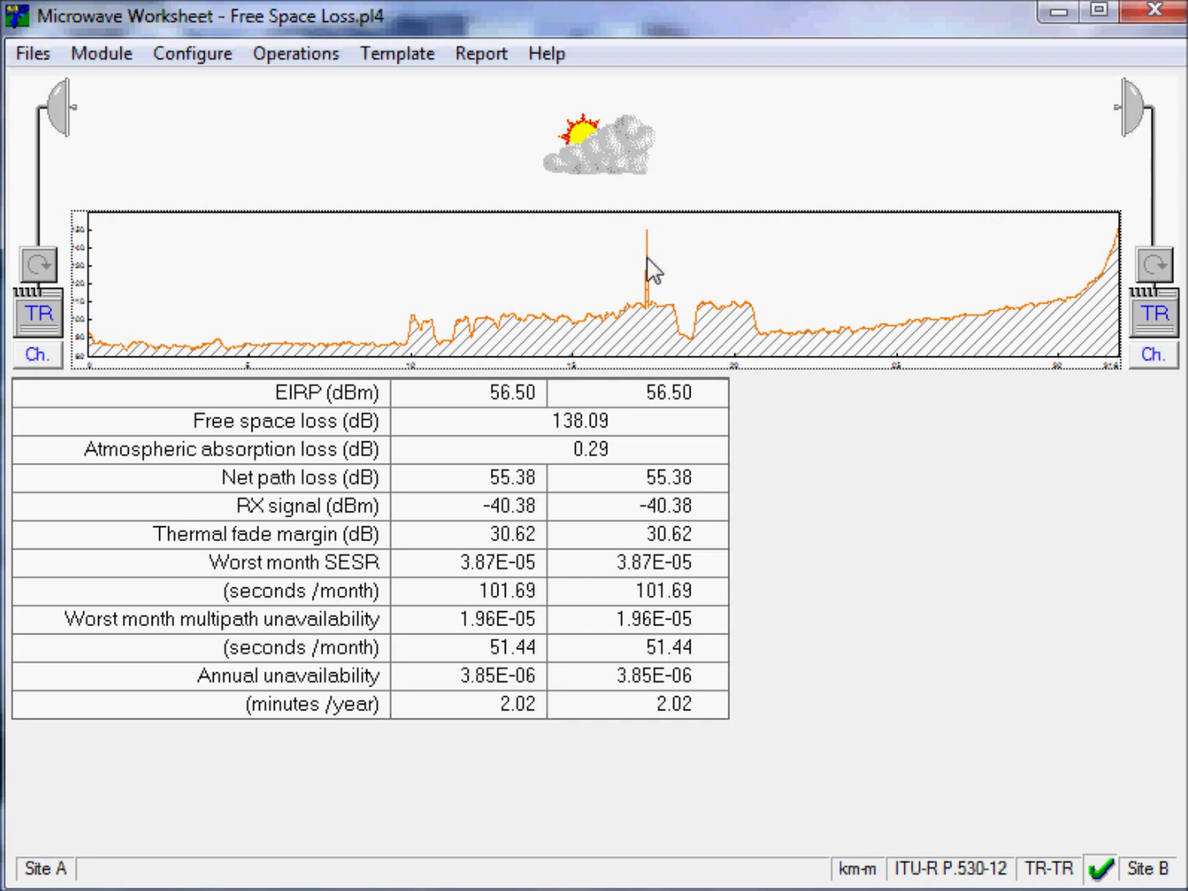
click(98, 56)
Step: In Diffraction, set earth radius factor K to 1.00 and mark the obstruction at 17.25 km
click(139, 222)
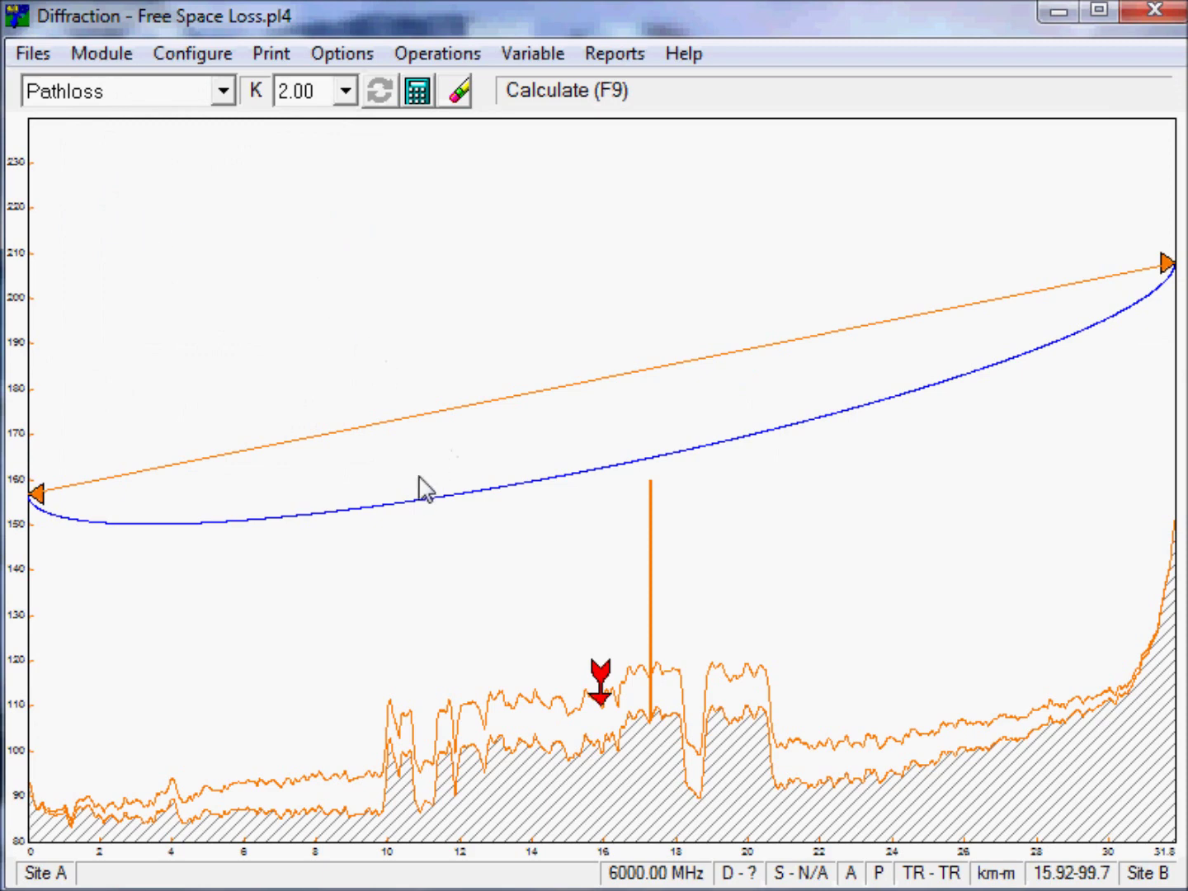
click(346, 91)
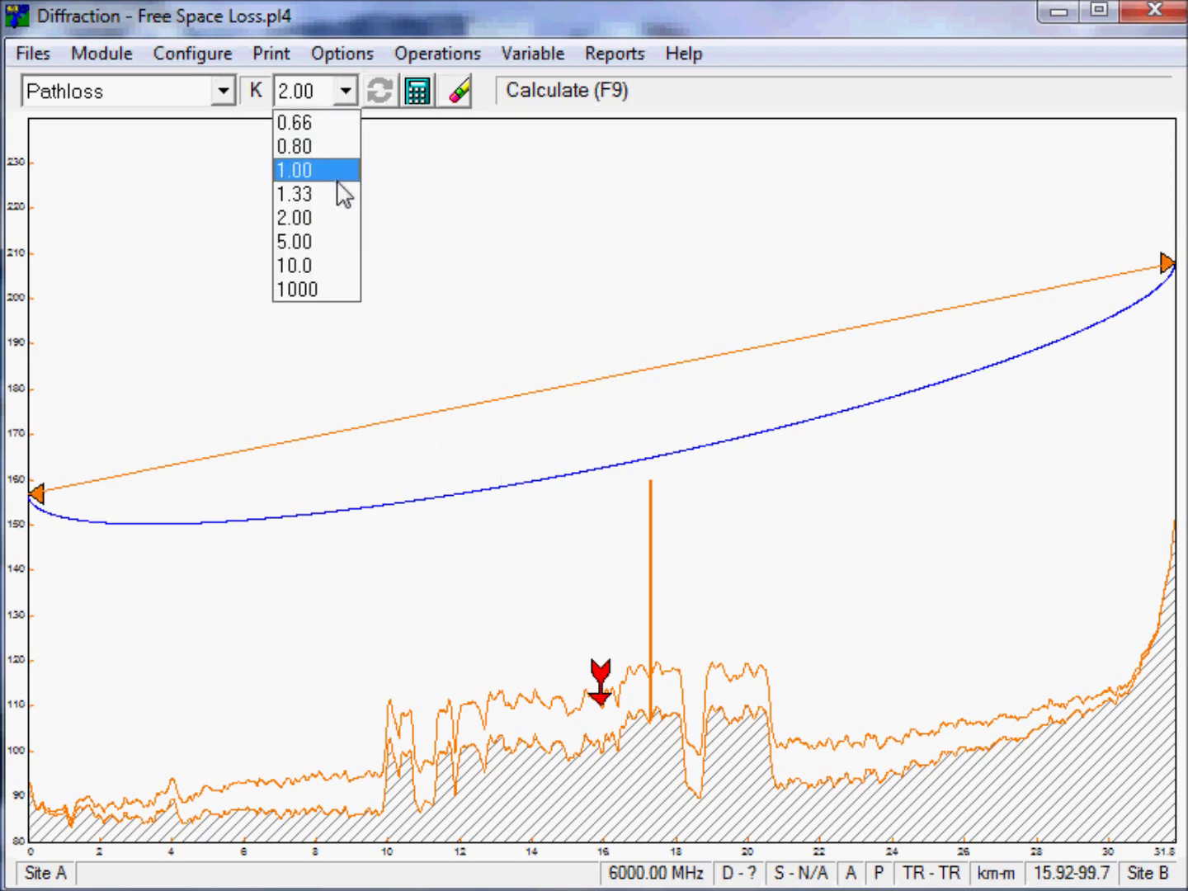
click(327, 176)
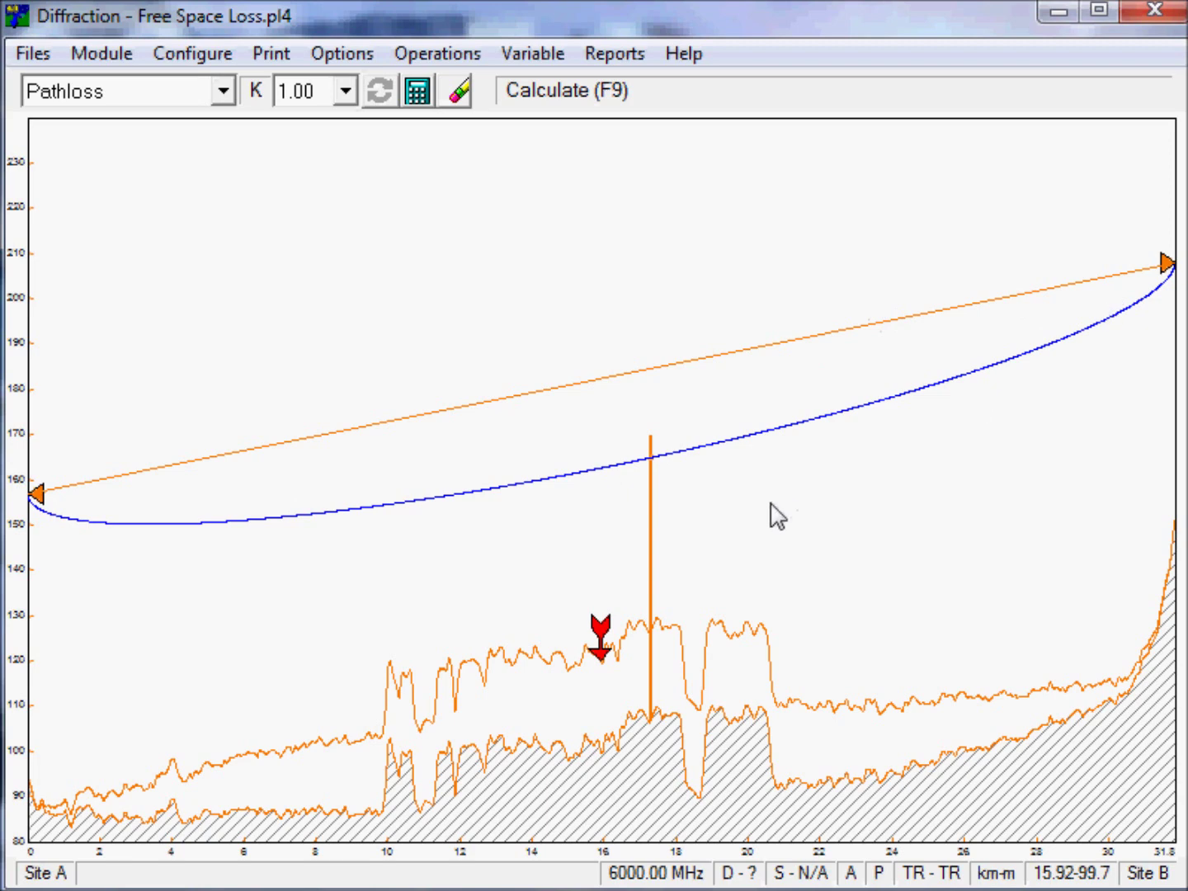
click(653, 454)
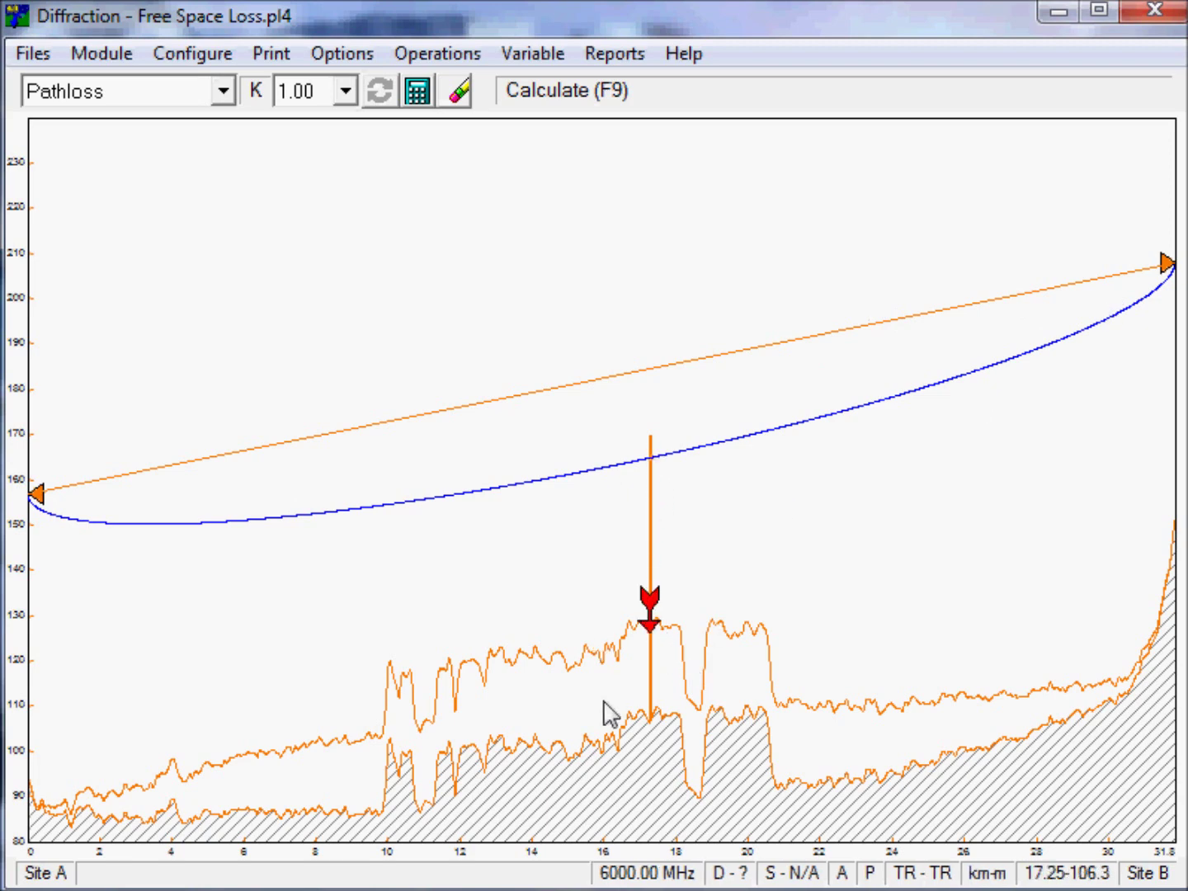
click(87, 55)
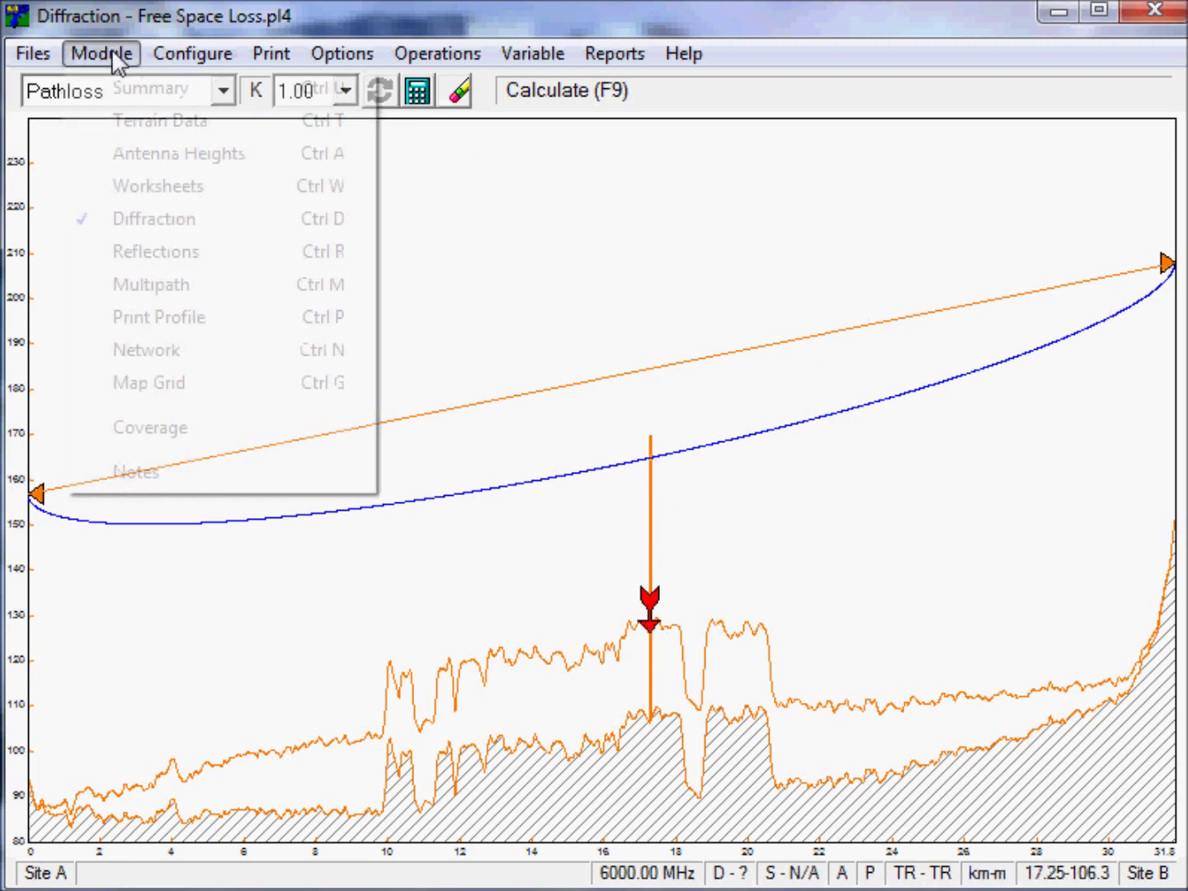
Step: Visit the Reflections module, then switch to the Multipath ray-trace view
click(154, 255)
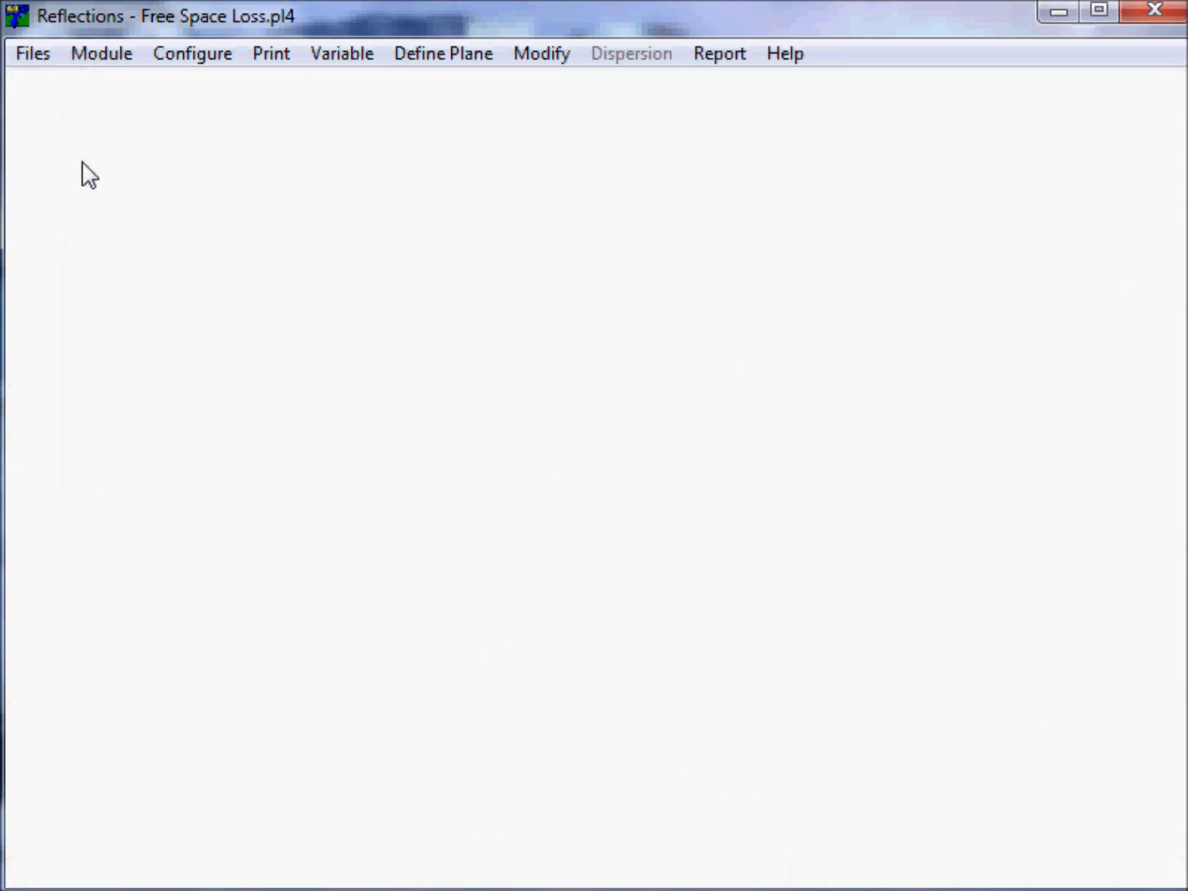
click(94, 58)
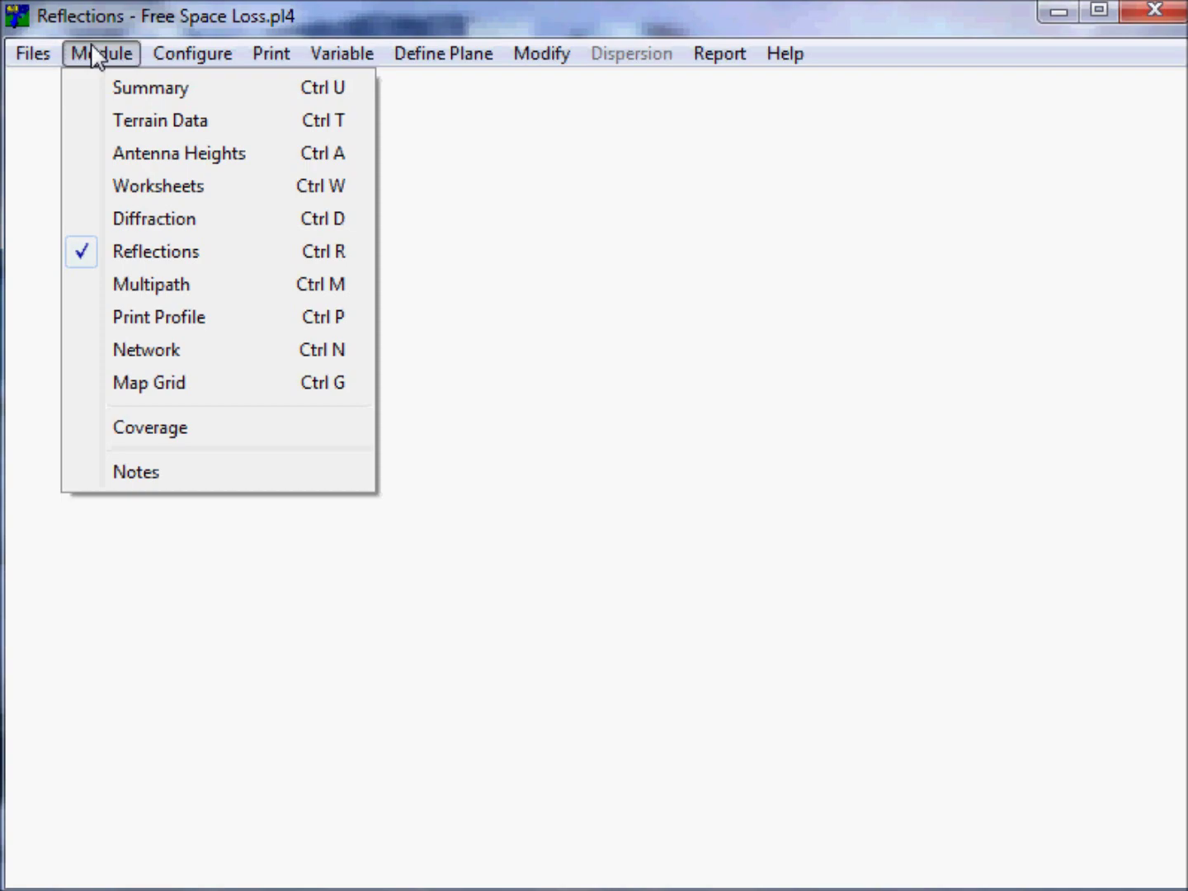
click(175, 287)
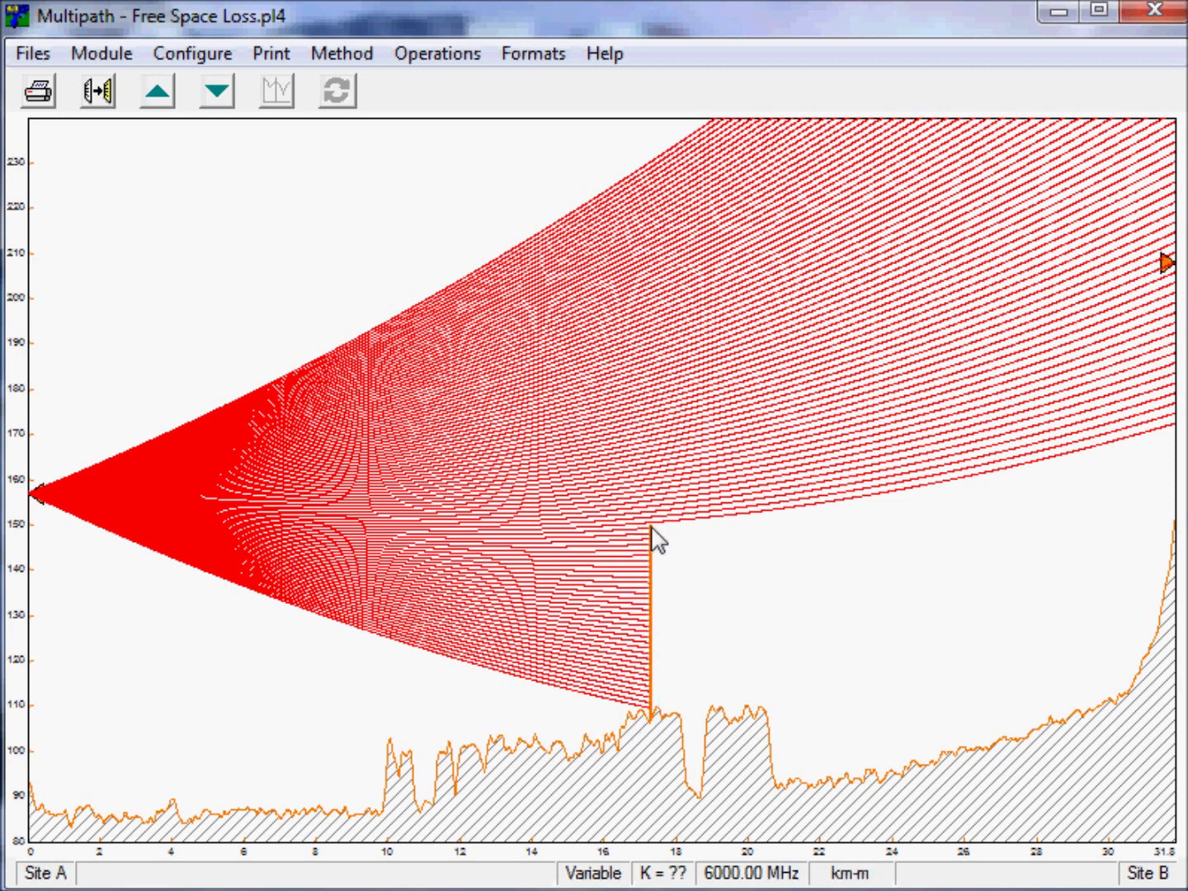
Step: Rescale the multipath plot's elevation axis so the reflected rays fit, topping near 340 m
click(215, 93)
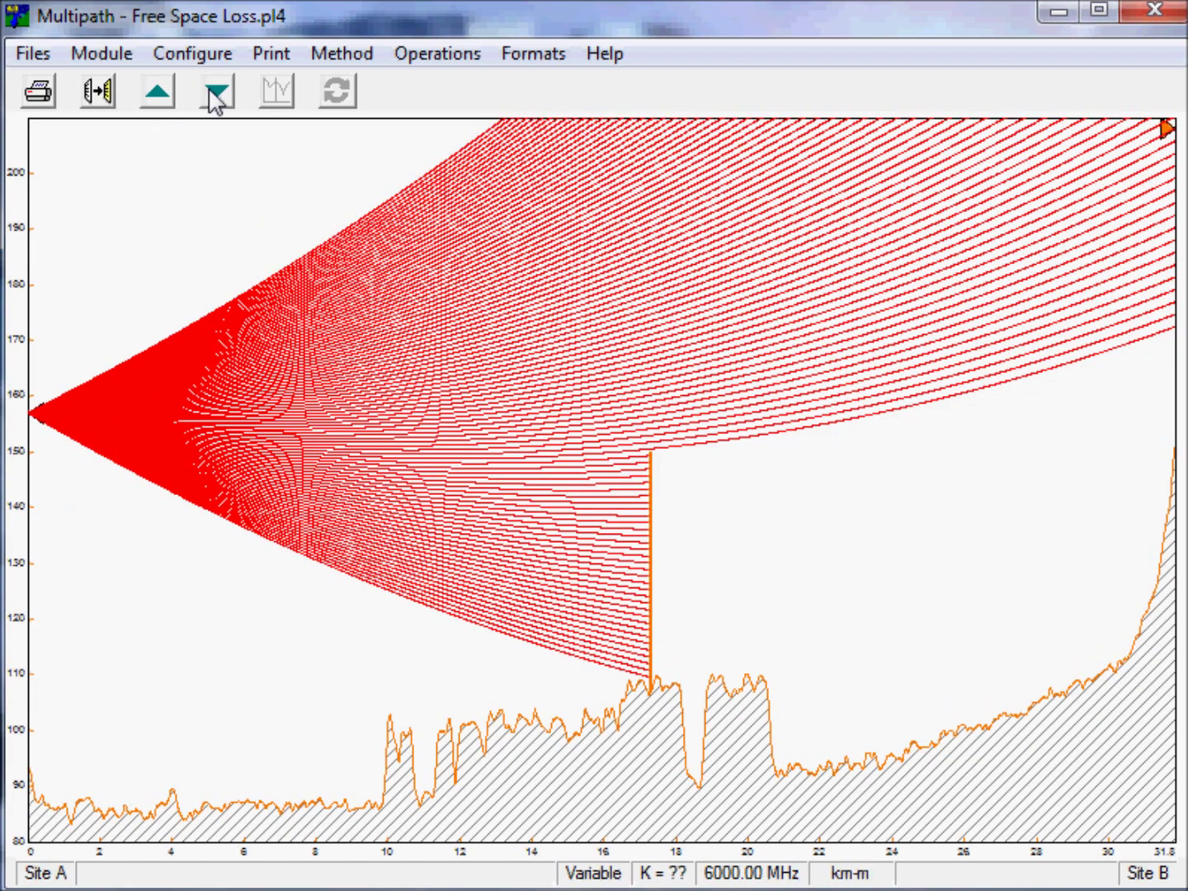
click(158, 93)
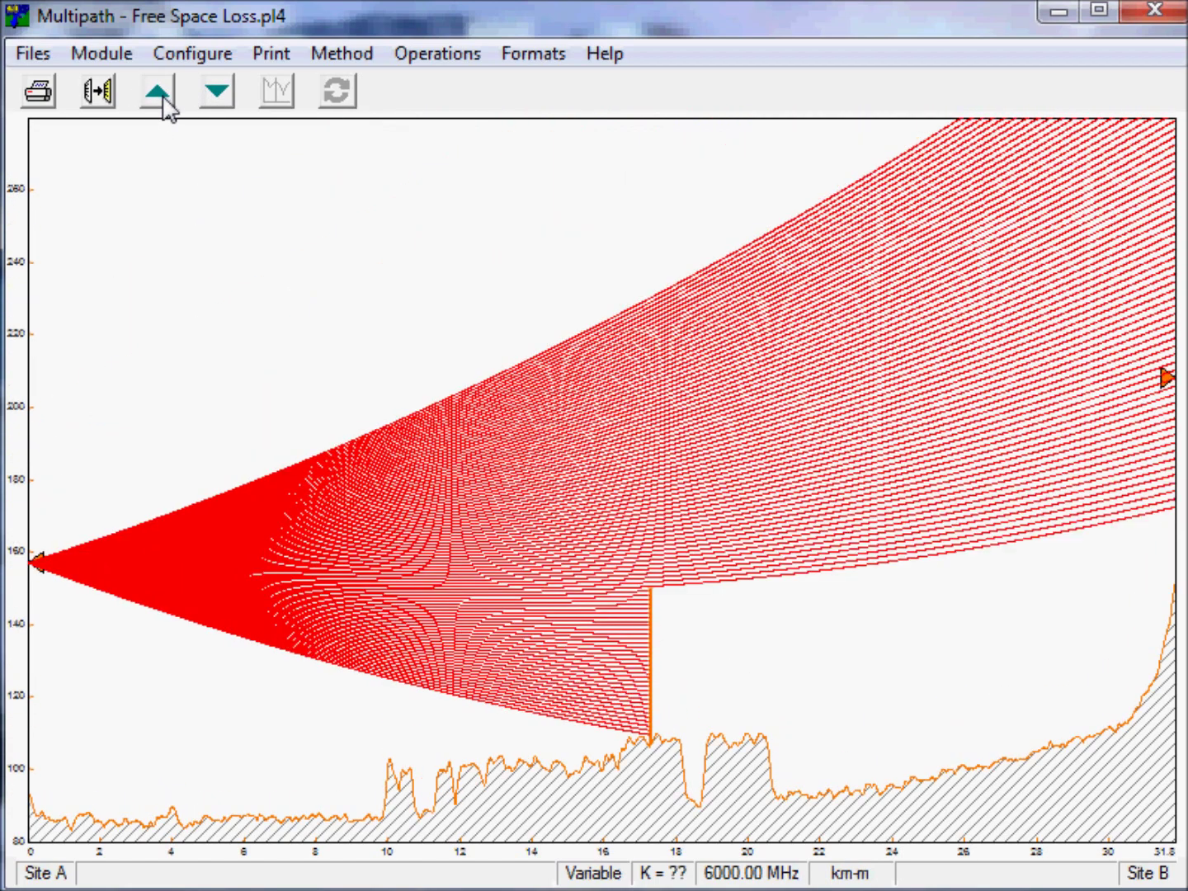
click(159, 97)
click(115, 58)
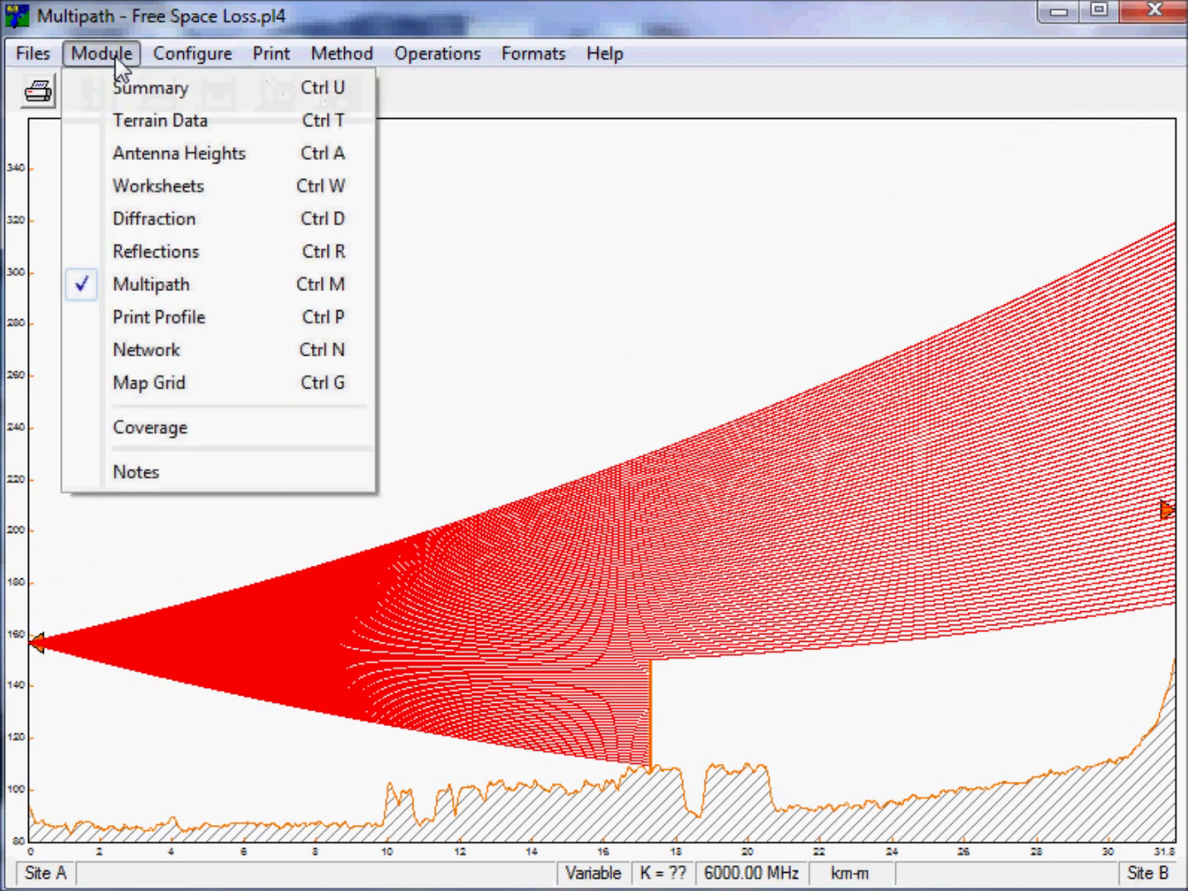
Step: Show the Print Profile in Curved Earth Curved Axis format with 100% and 60% Fresnel lines
click(133, 321)
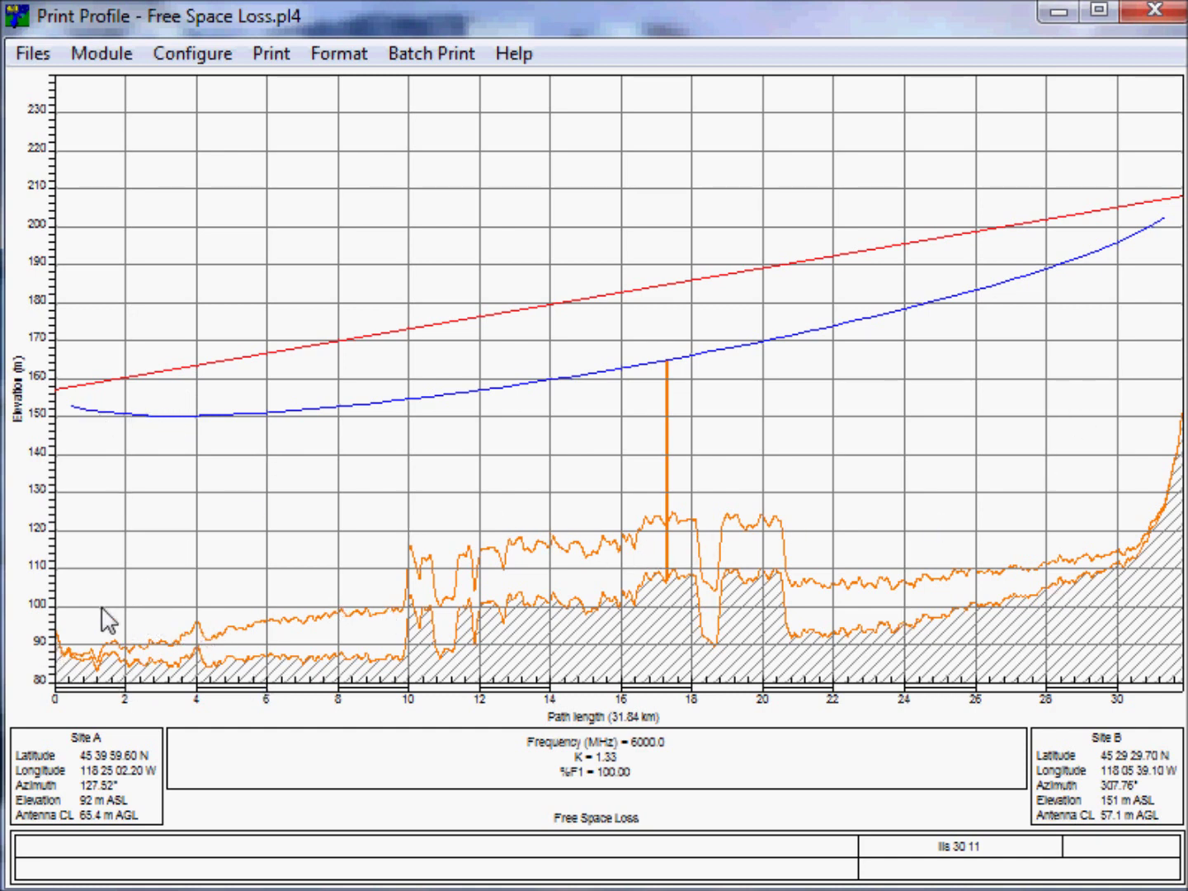
click(336, 57)
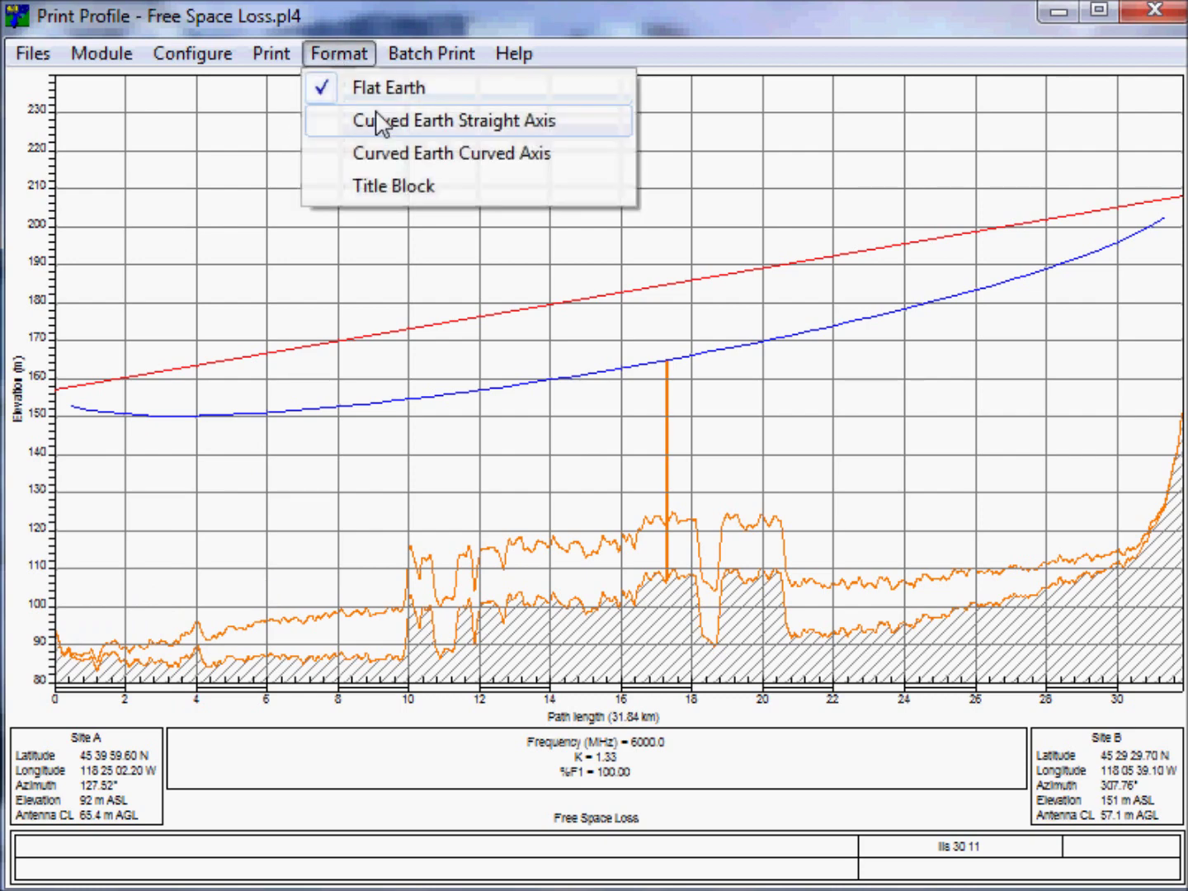
click(380, 160)
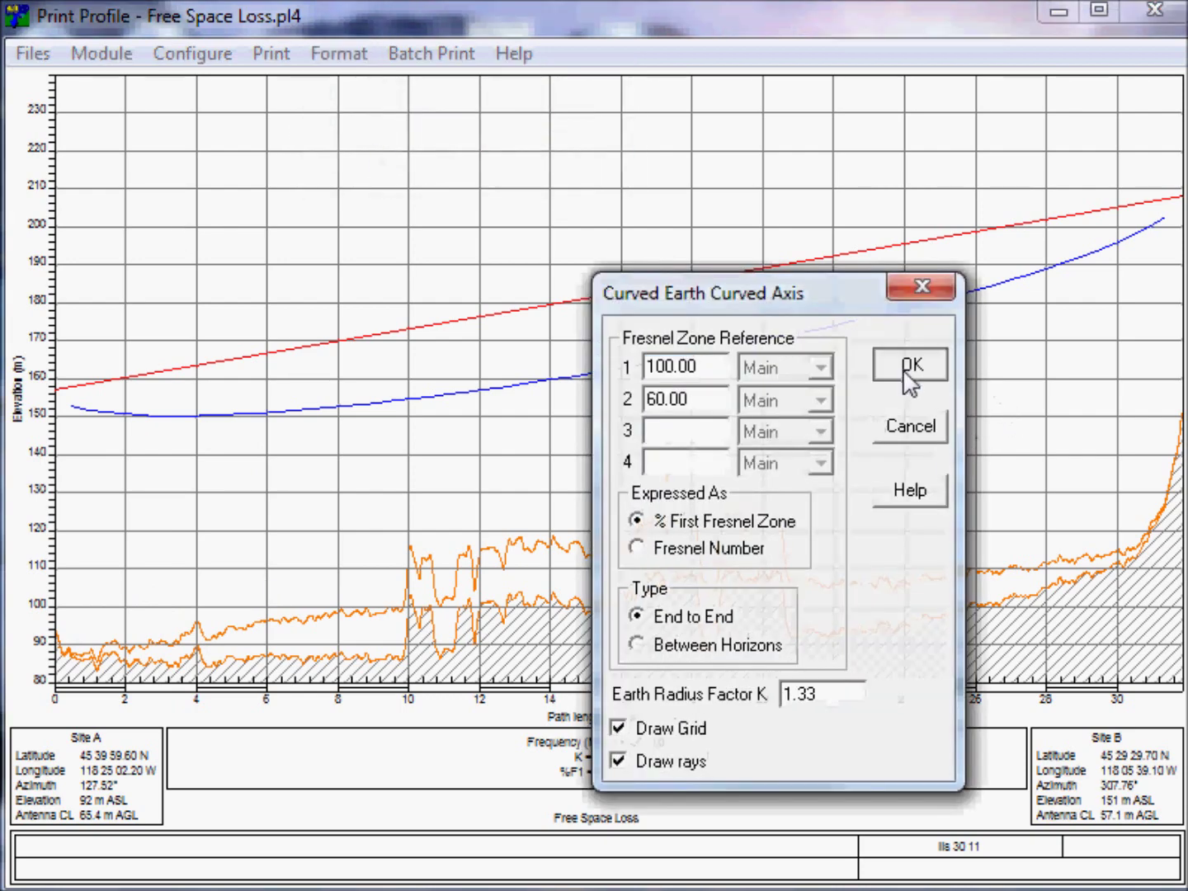
click(904, 371)
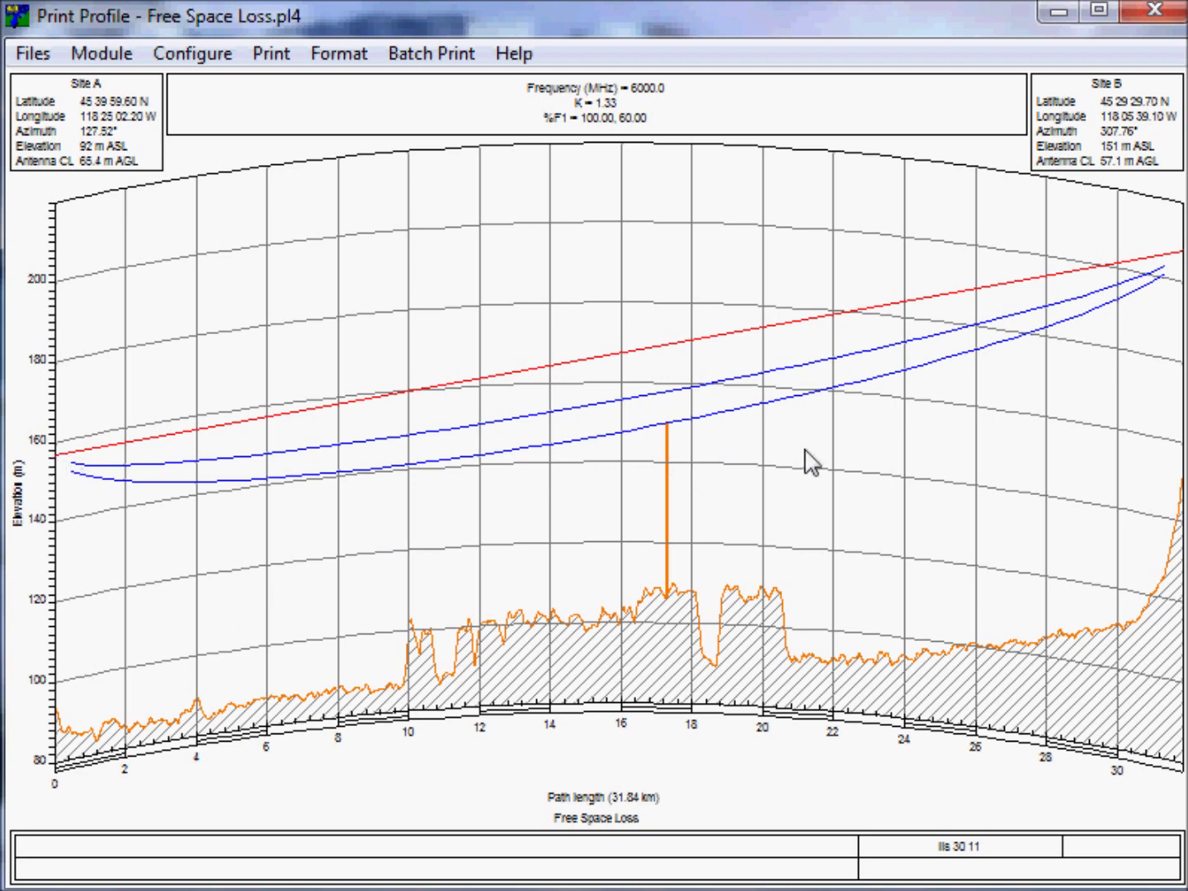
click(100, 54)
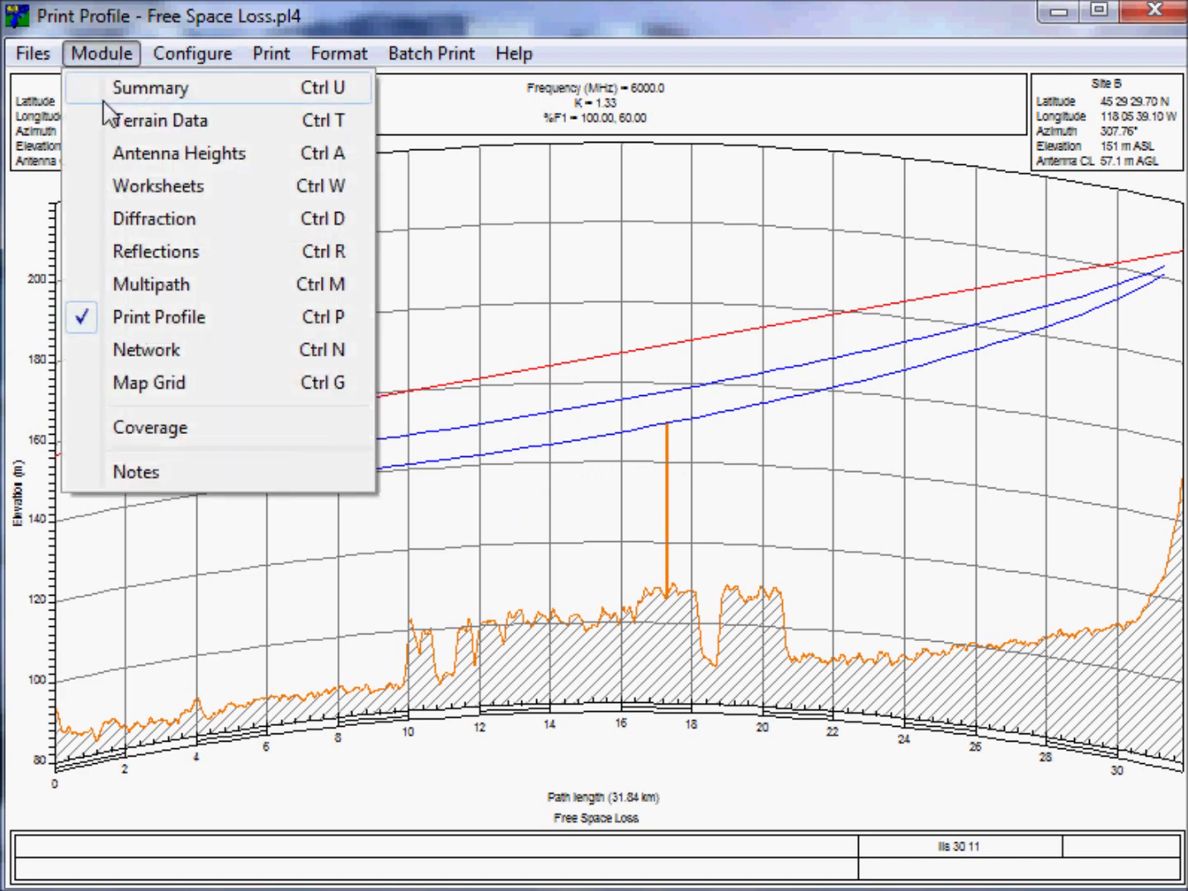
Step: Show the Network map and open the Site A–Site B link's Summary from its context menu
click(156, 352)
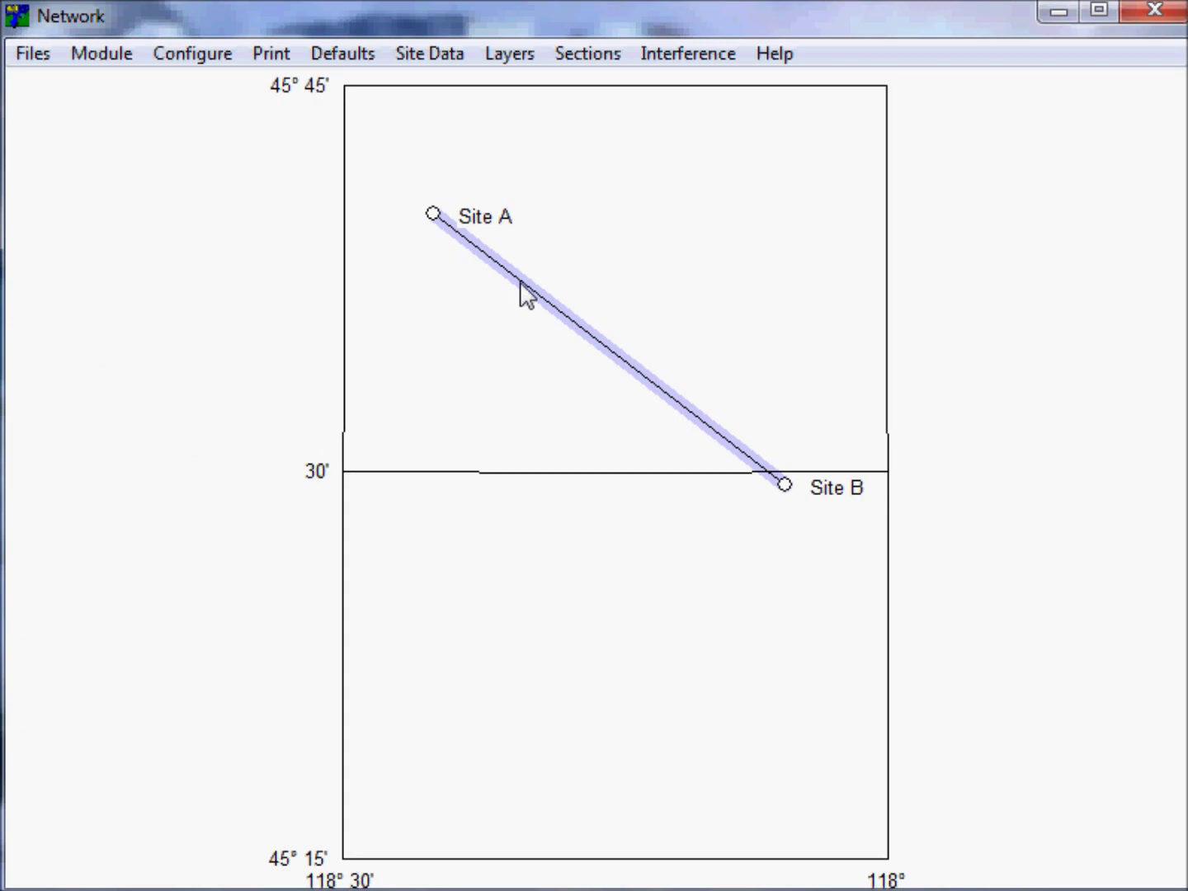
right_click(520, 284)
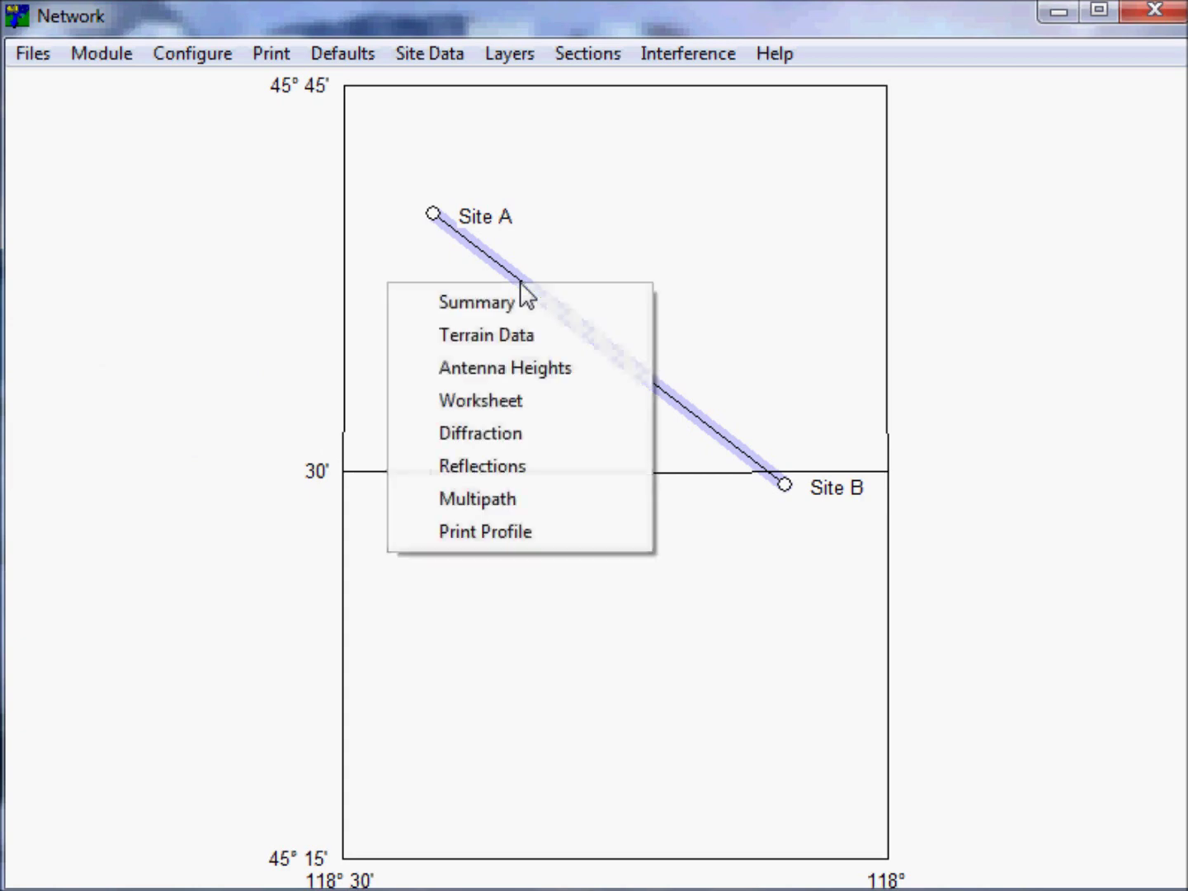
click(474, 306)
Step: Return to the Network map and review the link's module choices again without picking one
click(107, 57)
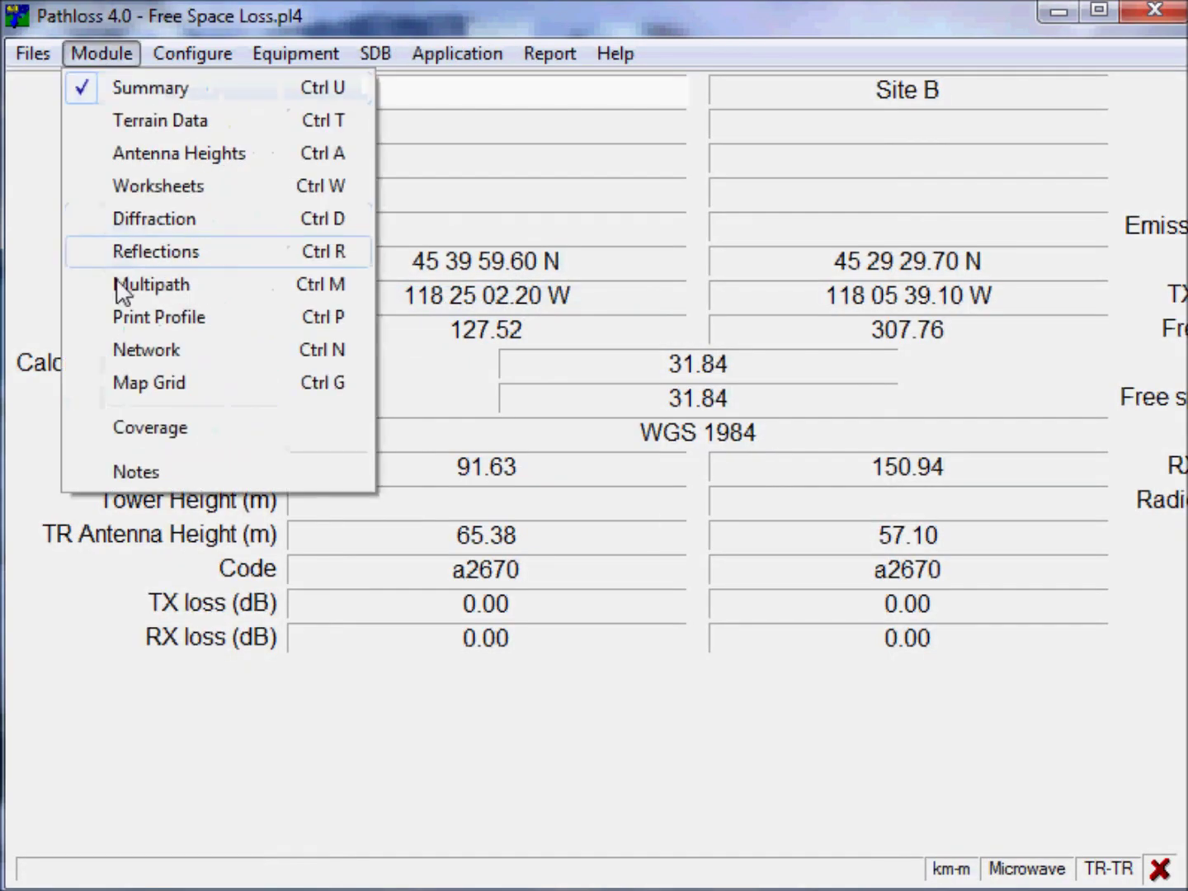
click(118, 363)
right_click(513, 277)
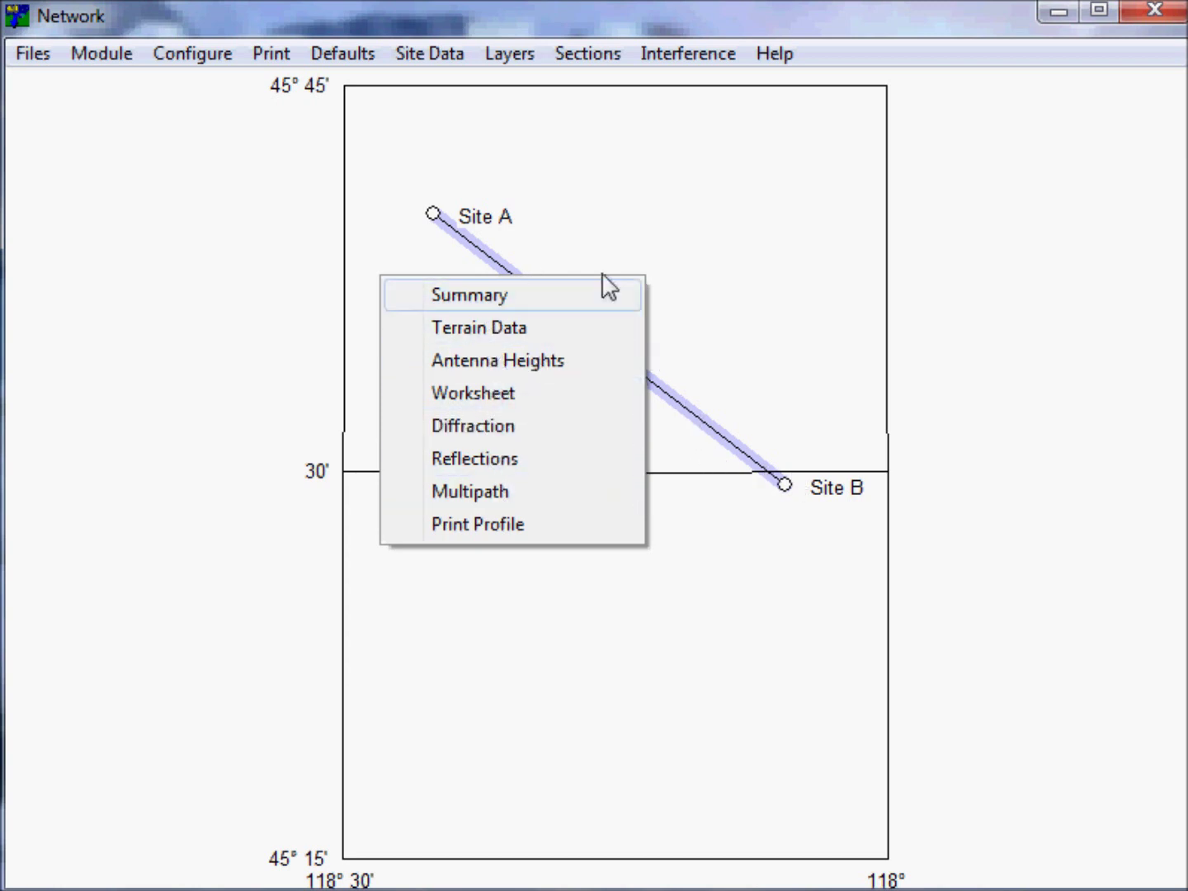
click(613, 200)
click(116, 55)
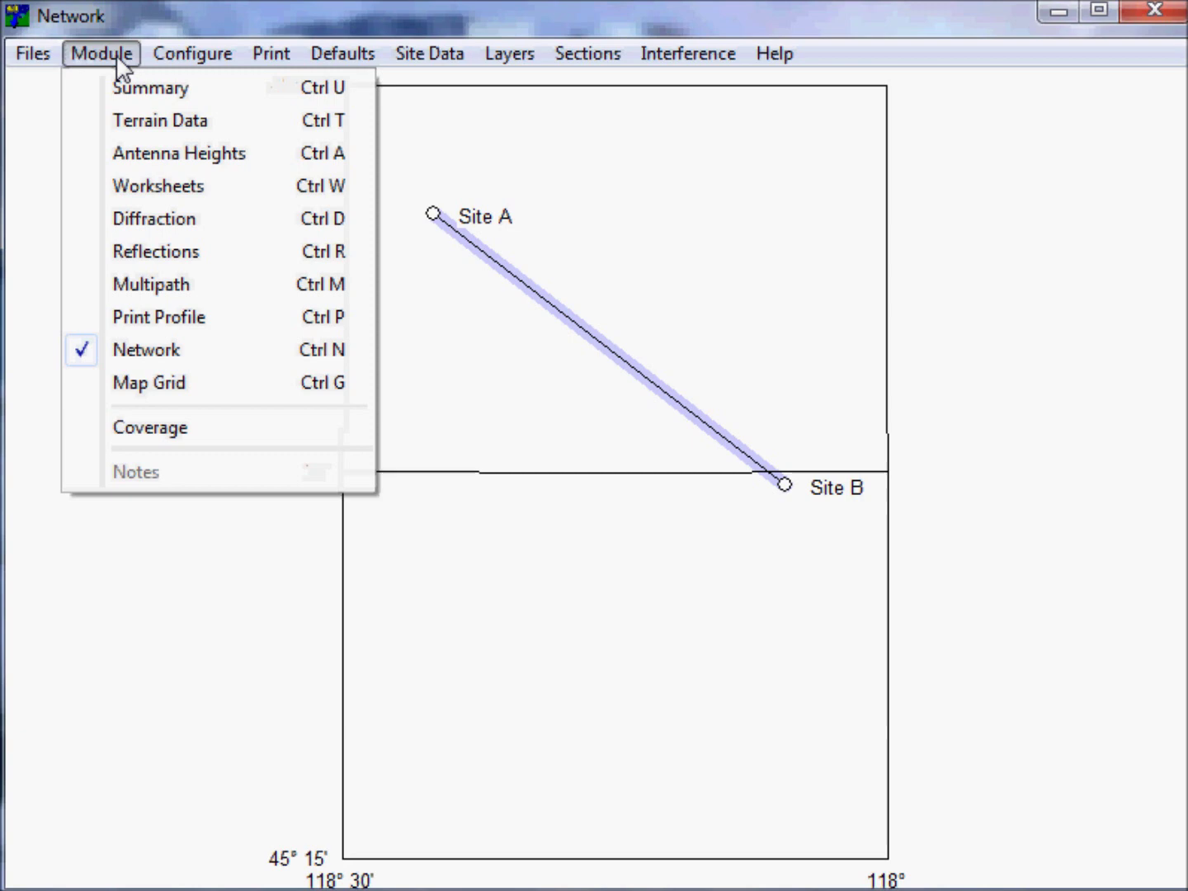
Step: View the area Coverage module, then return to the site summary data
click(176, 429)
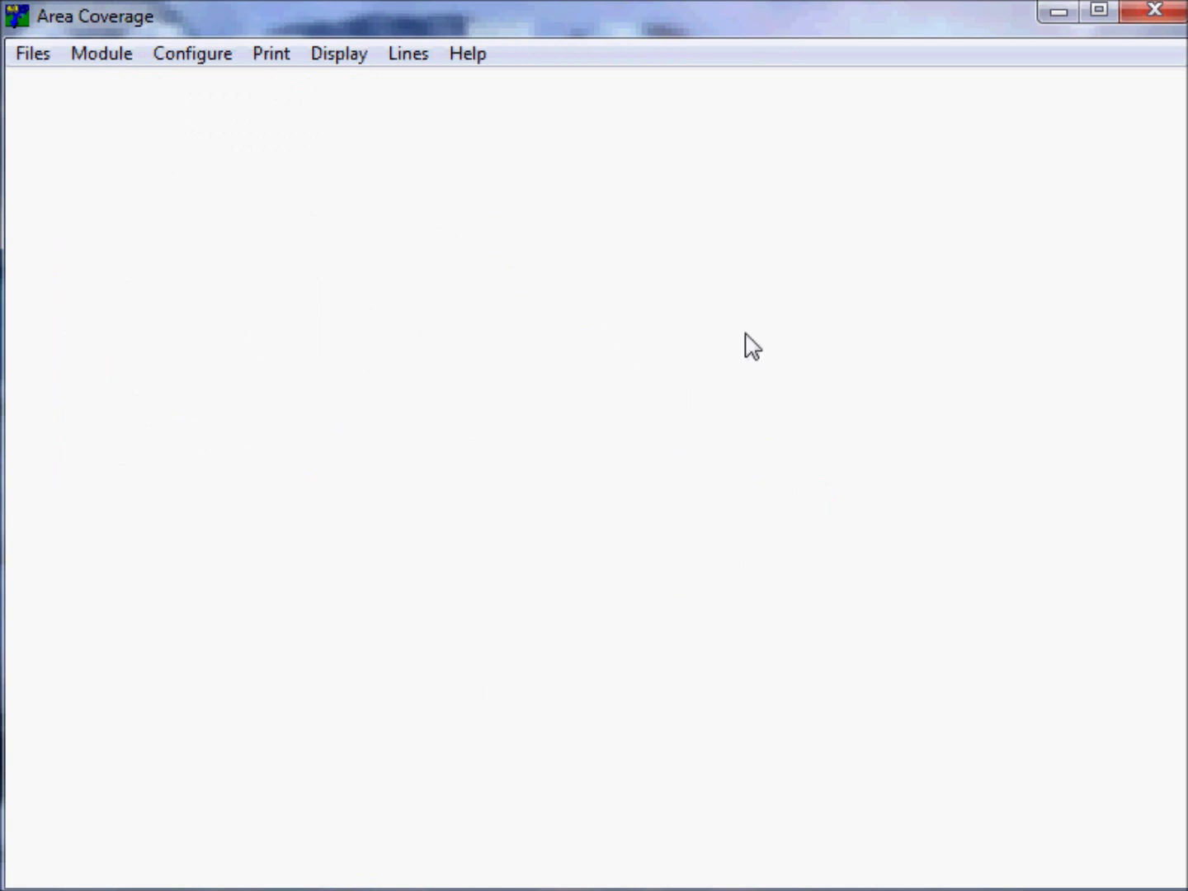
click(112, 57)
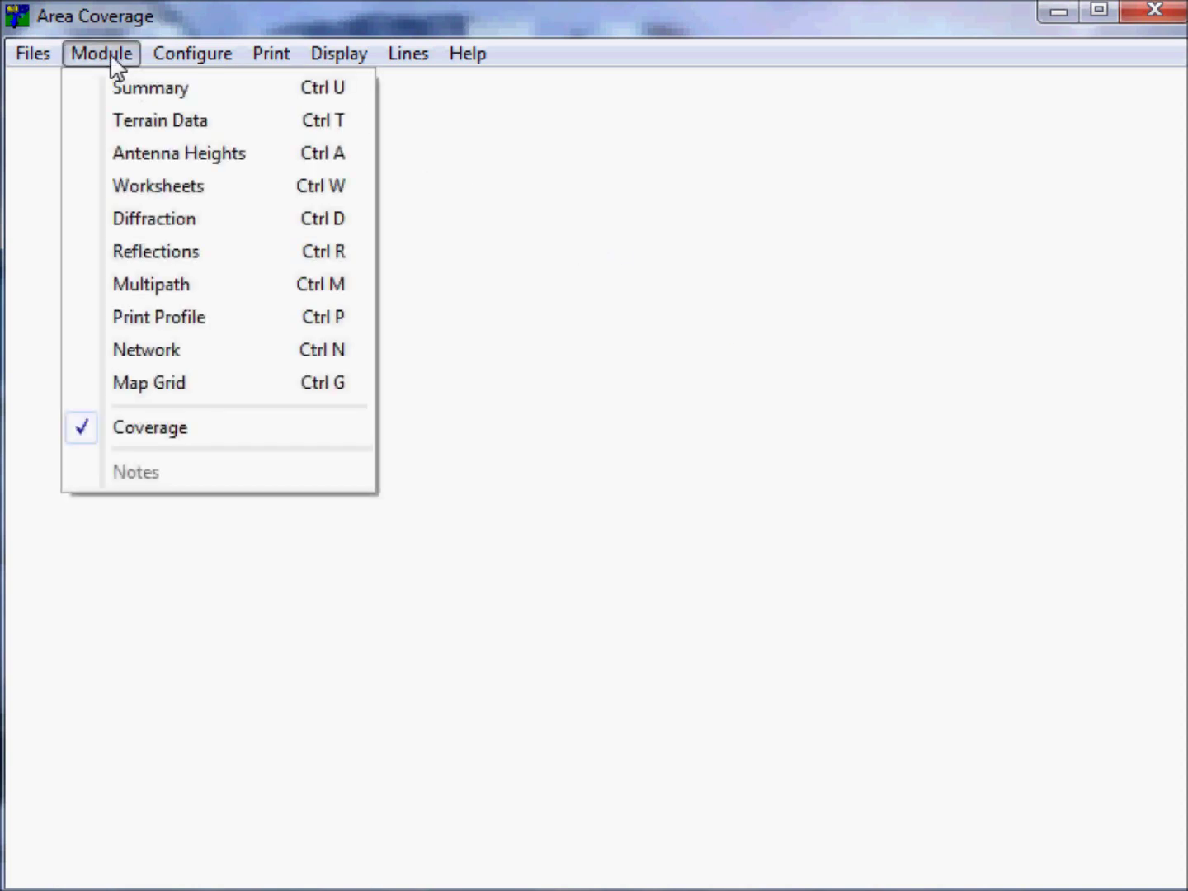
click(141, 89)
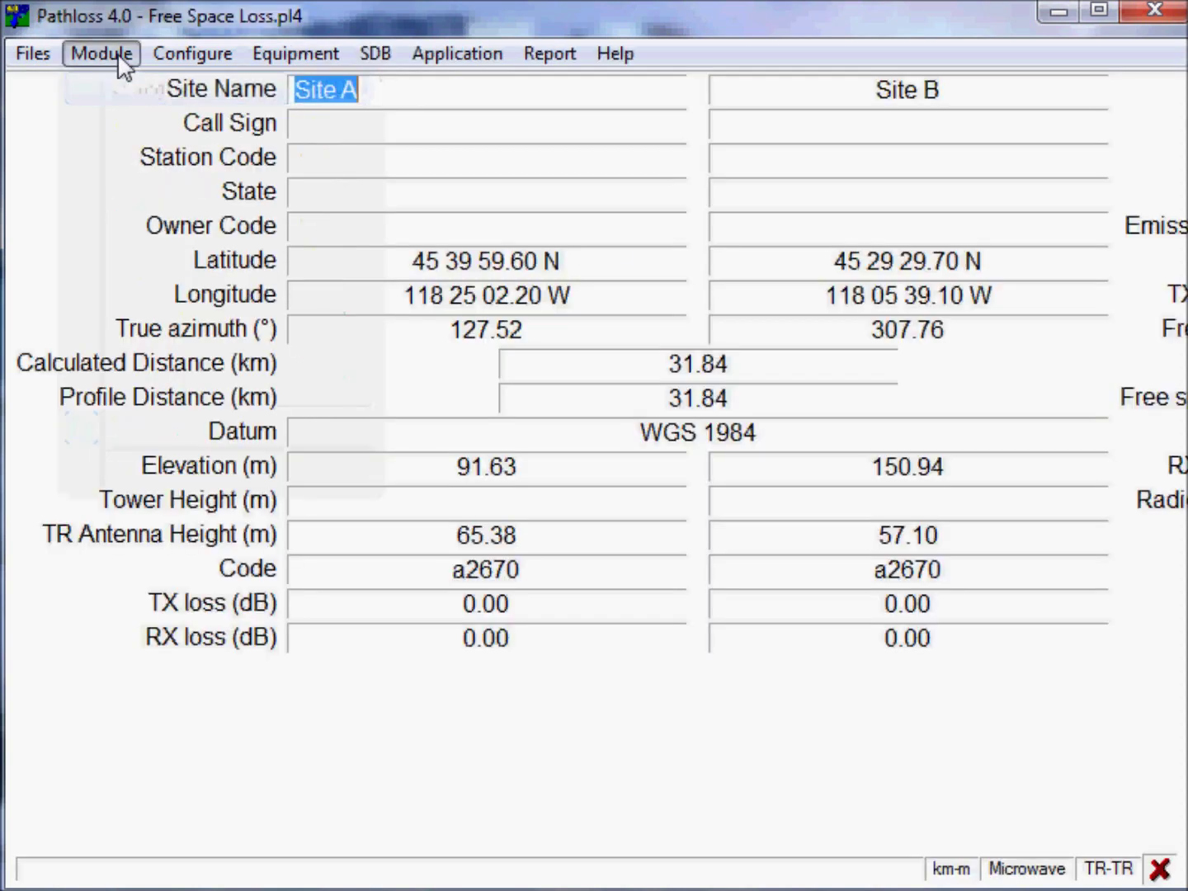
Step: View the path Notes, reposition the Notepad window and close it back to site data
click(102, 54)
click(140, 471)
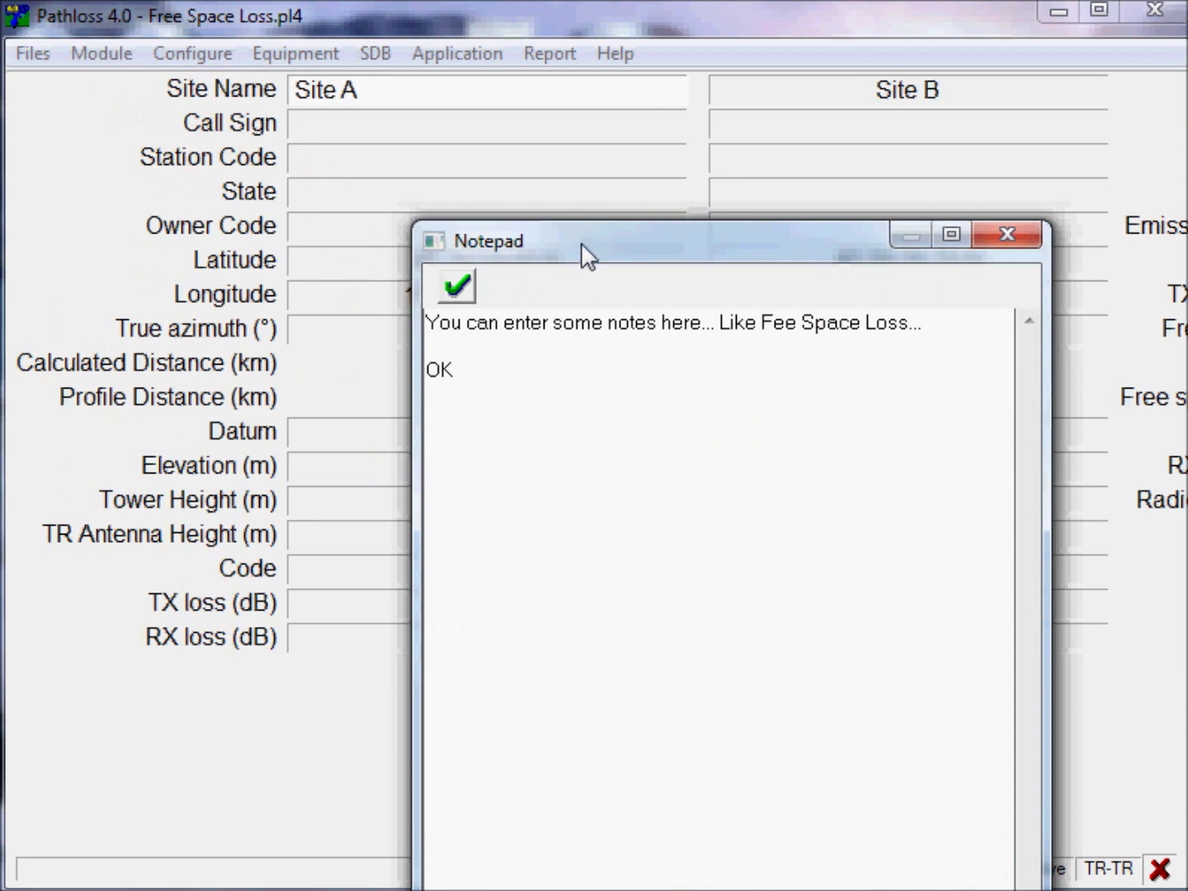
drag(581, 243, 448, 227)
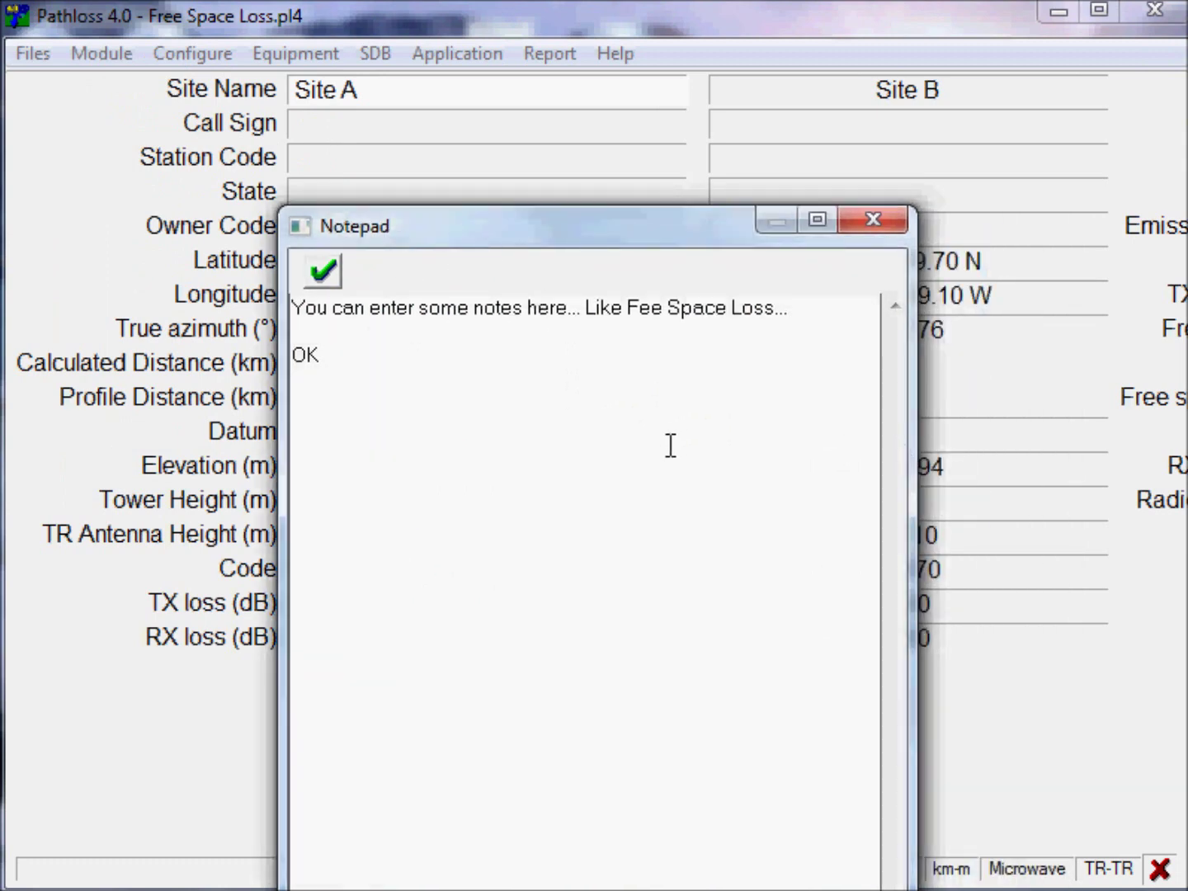
click(322, 274)
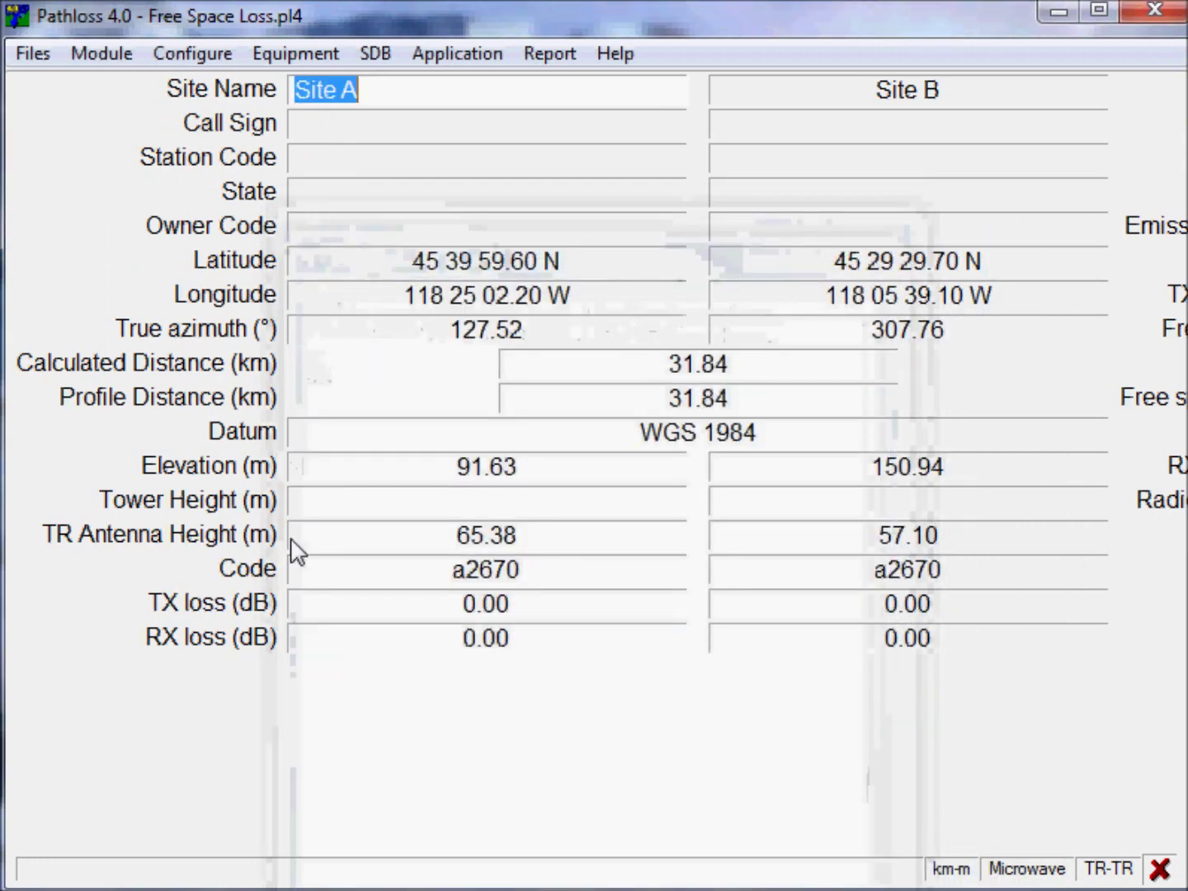